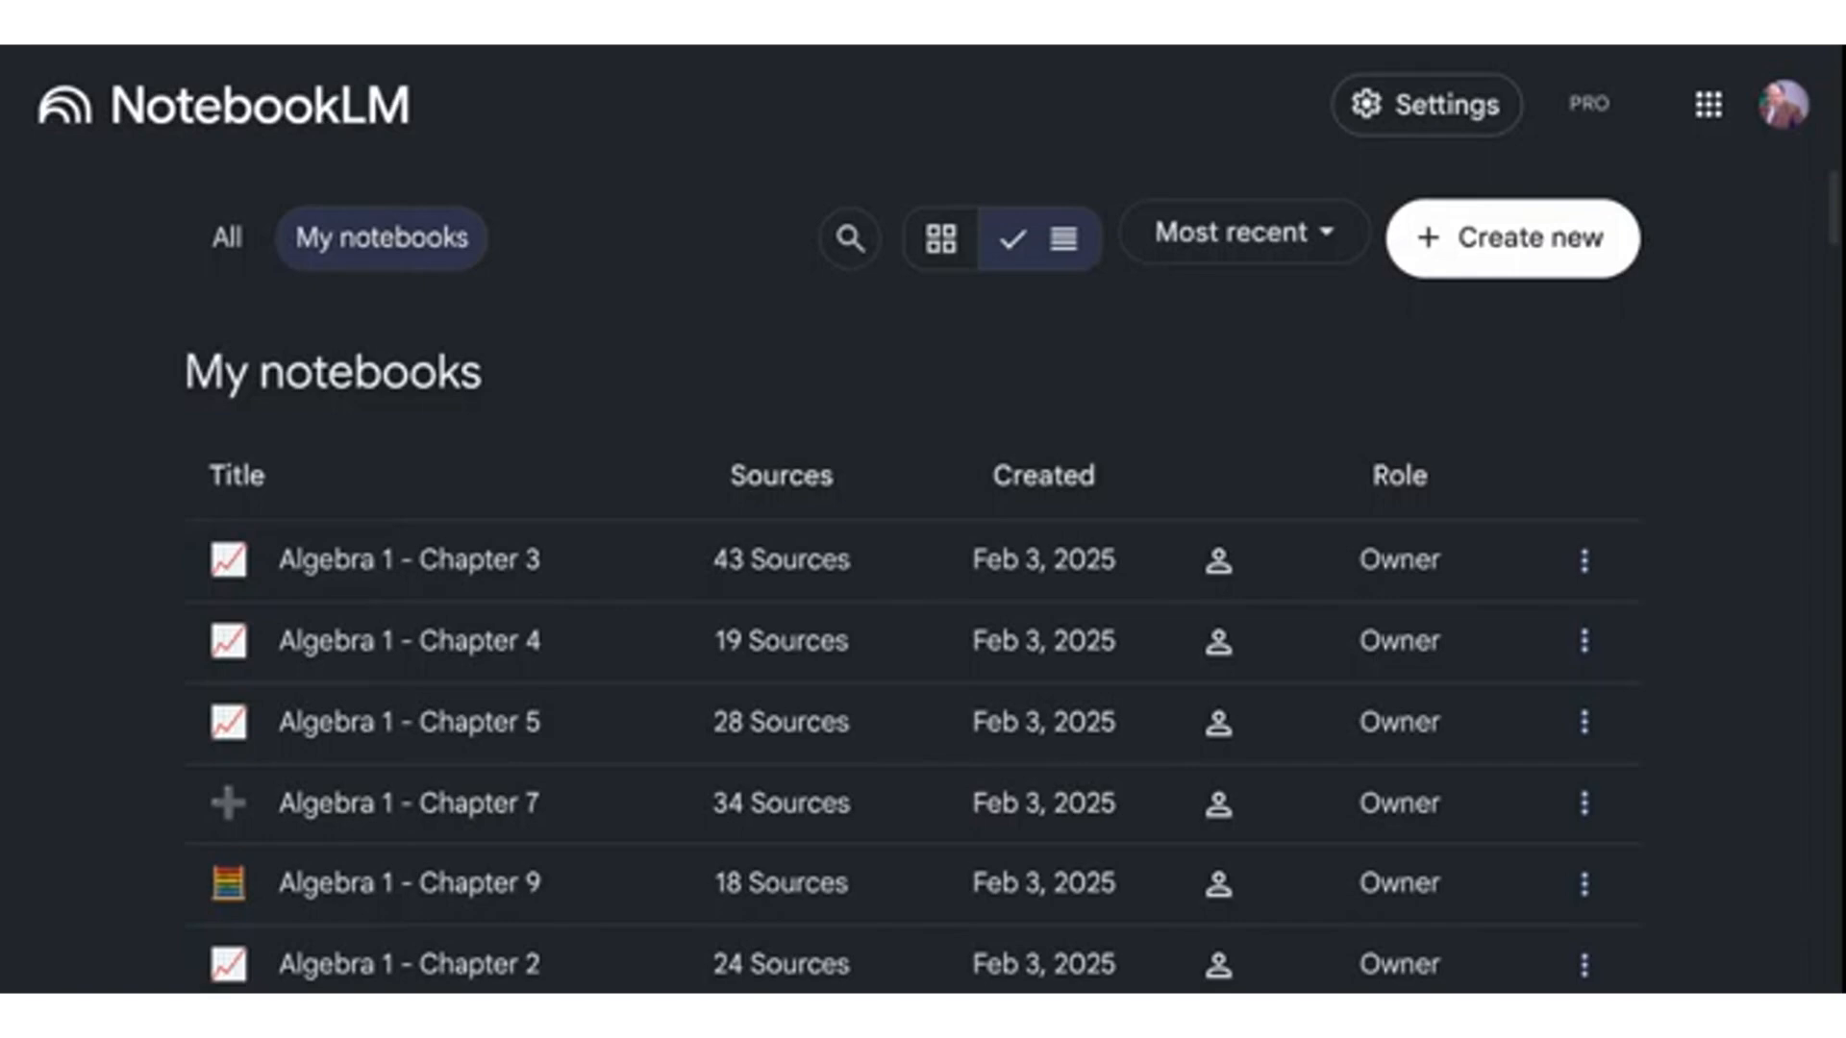
# Step: Create a new notebook and review the search options for its sources: Web or Drive, and Fast or Deep Research
pyautogui.click(1528, 242)
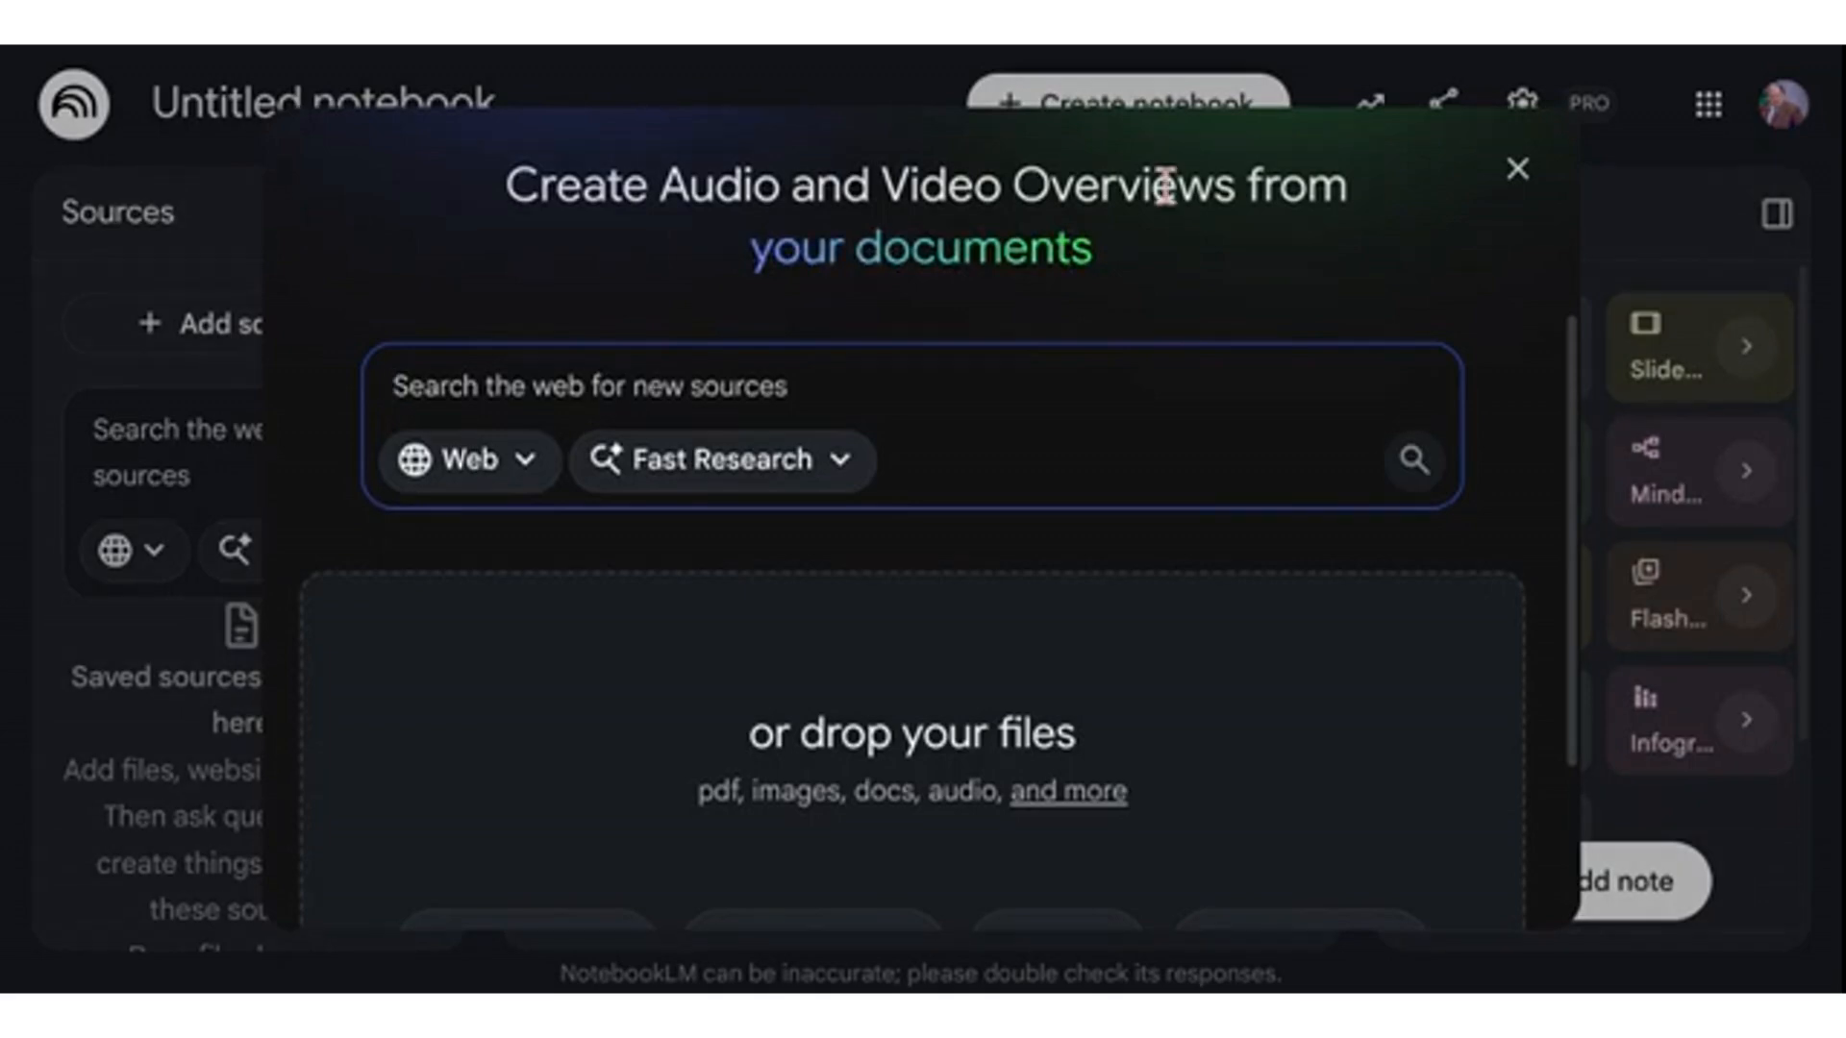
pyautogui.scroll(-2, 1074, 381)
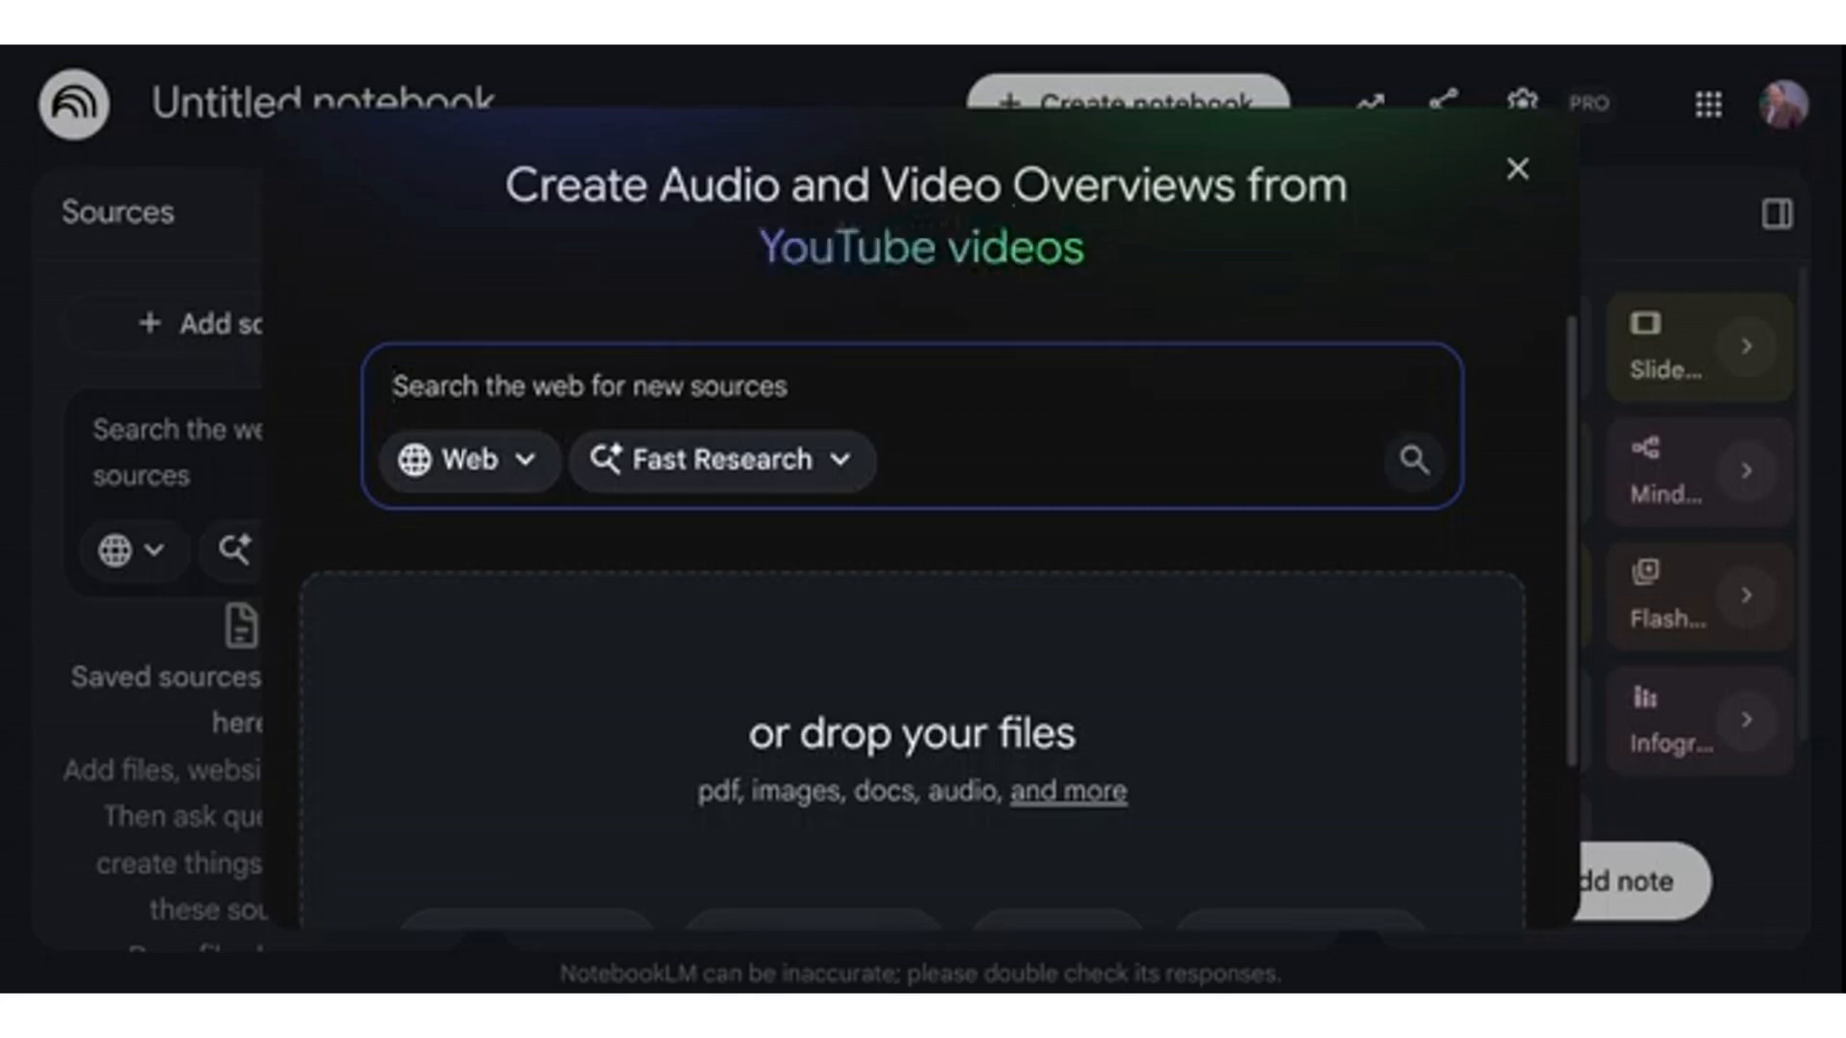
pyautogui.click(525, 461)
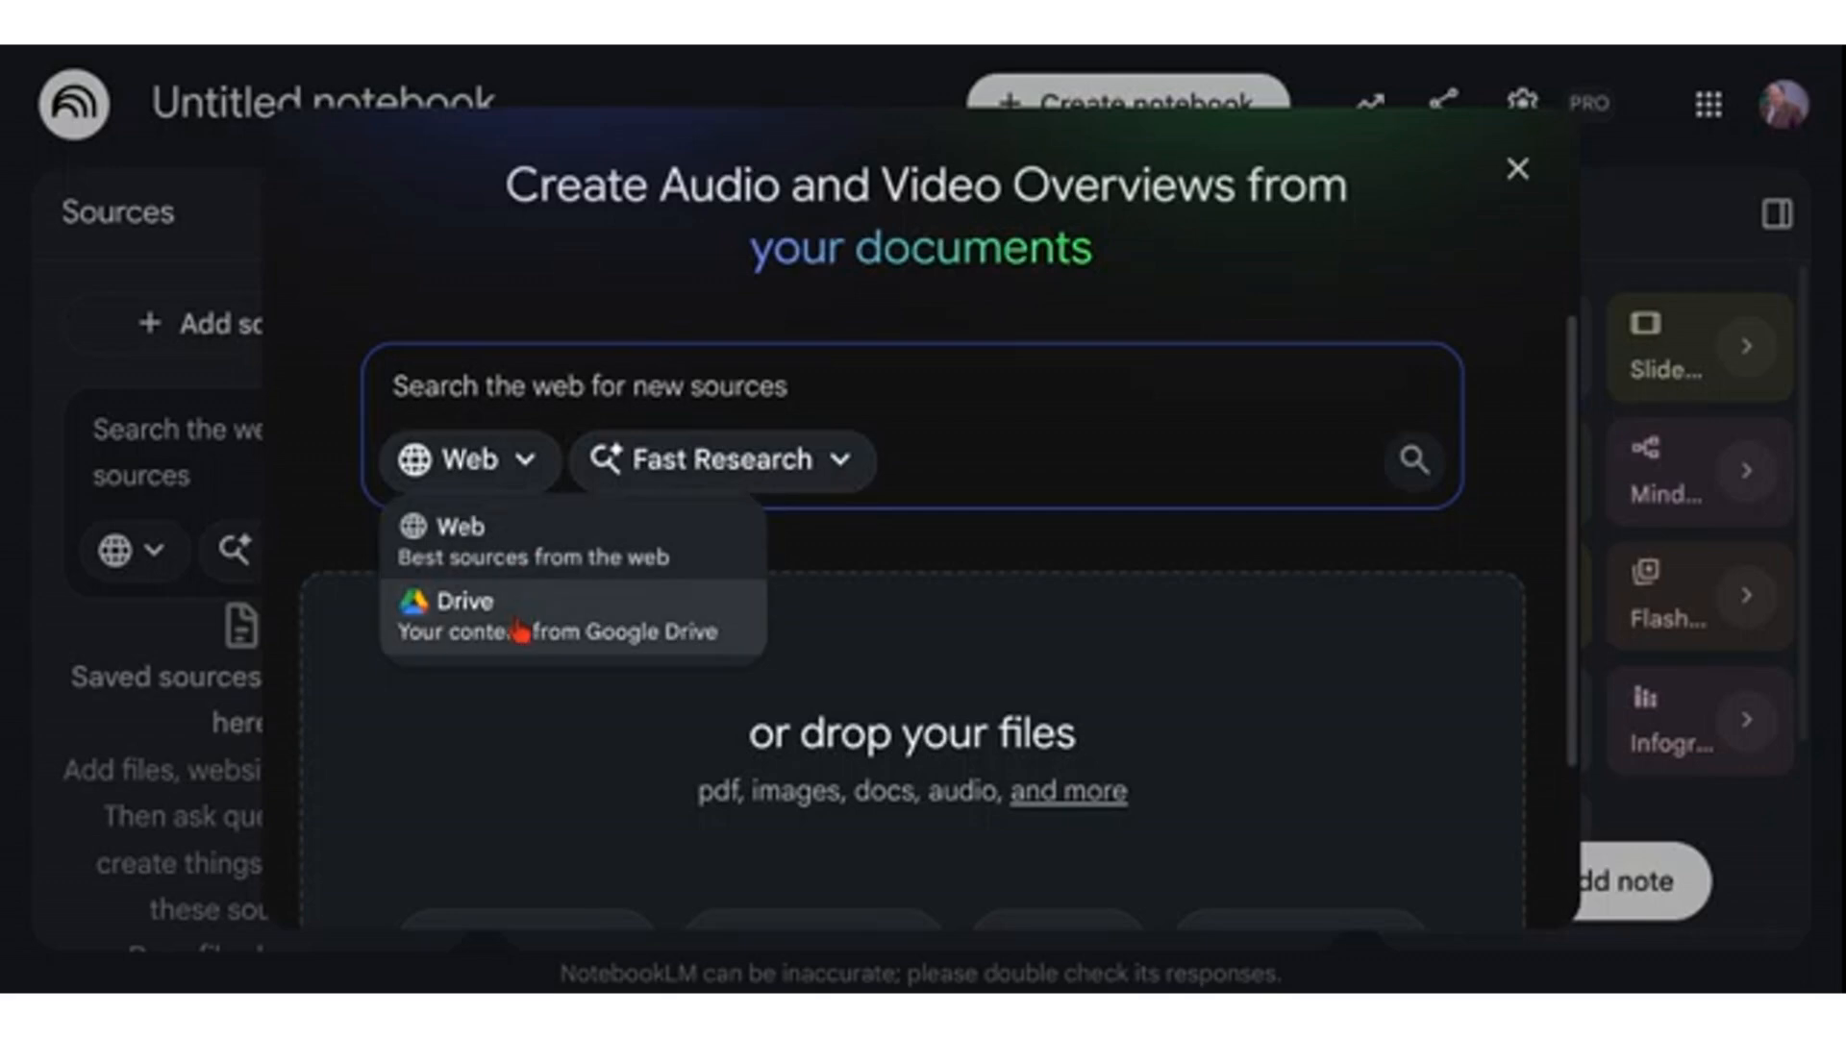
pyautogui.click(680, 411)
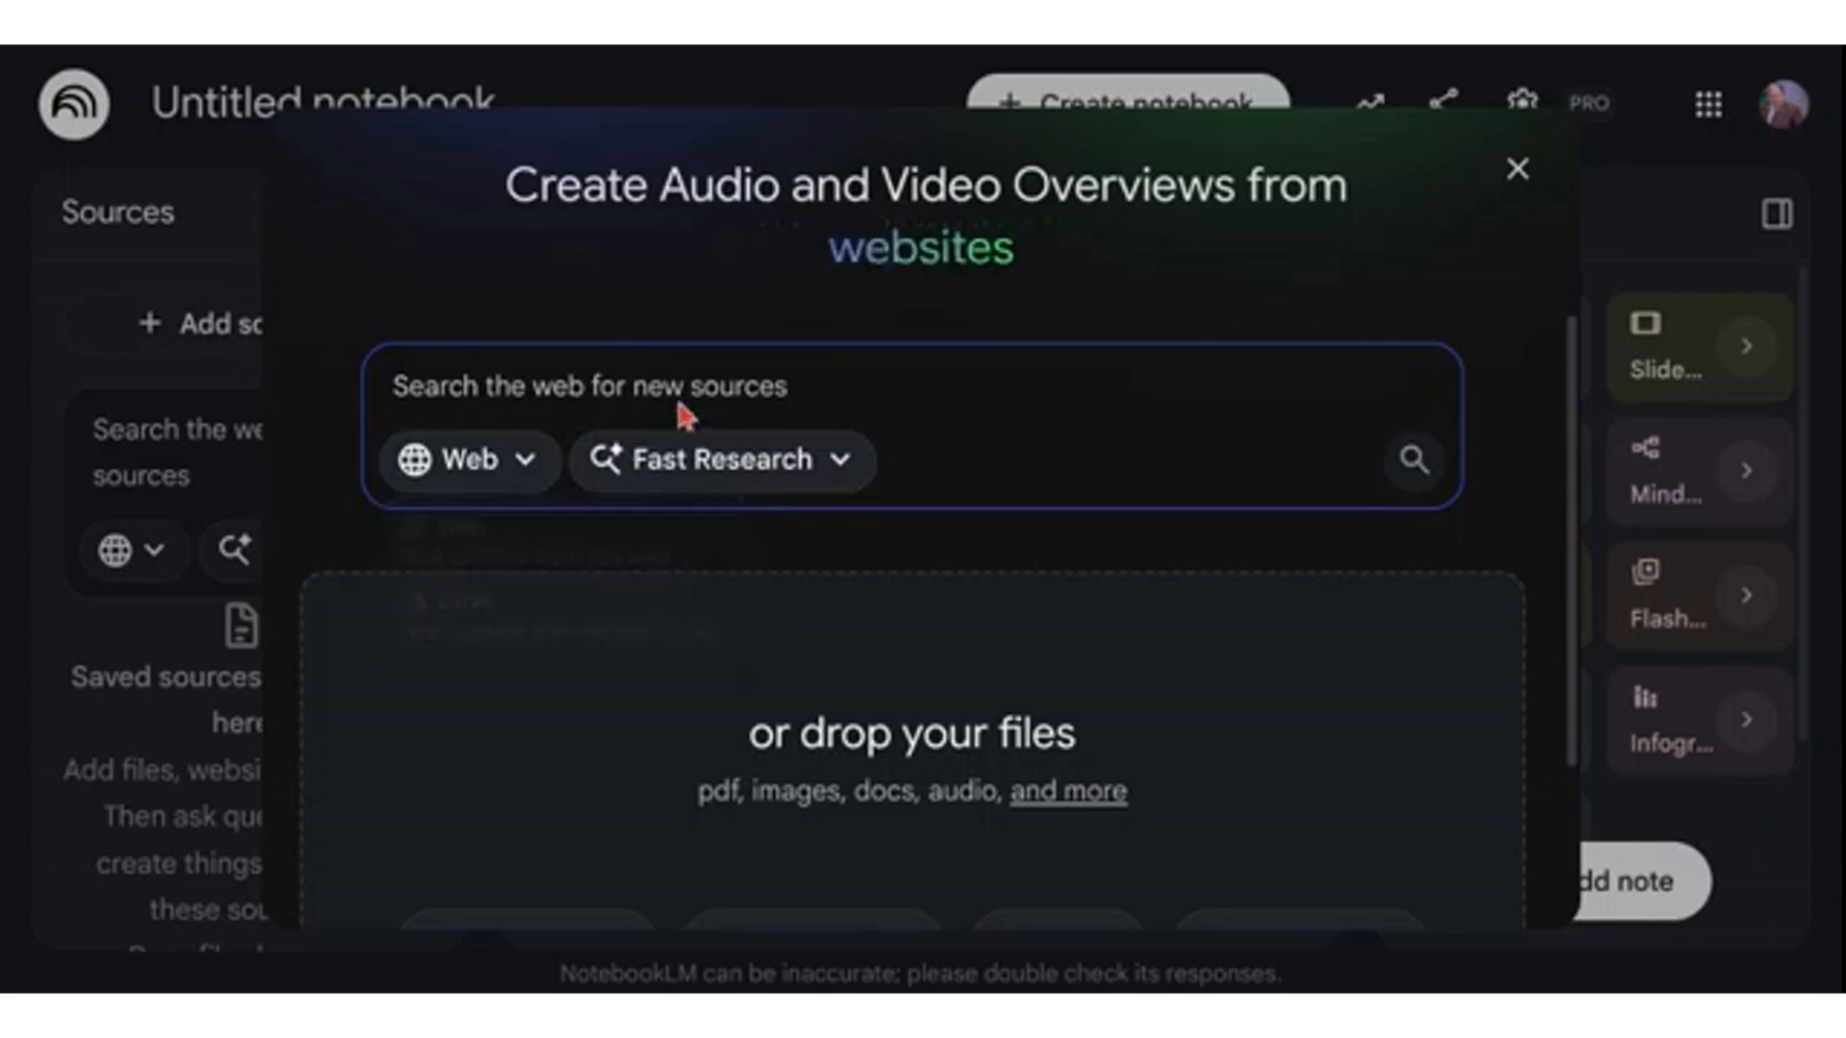
pyautogui.click(689, 468)
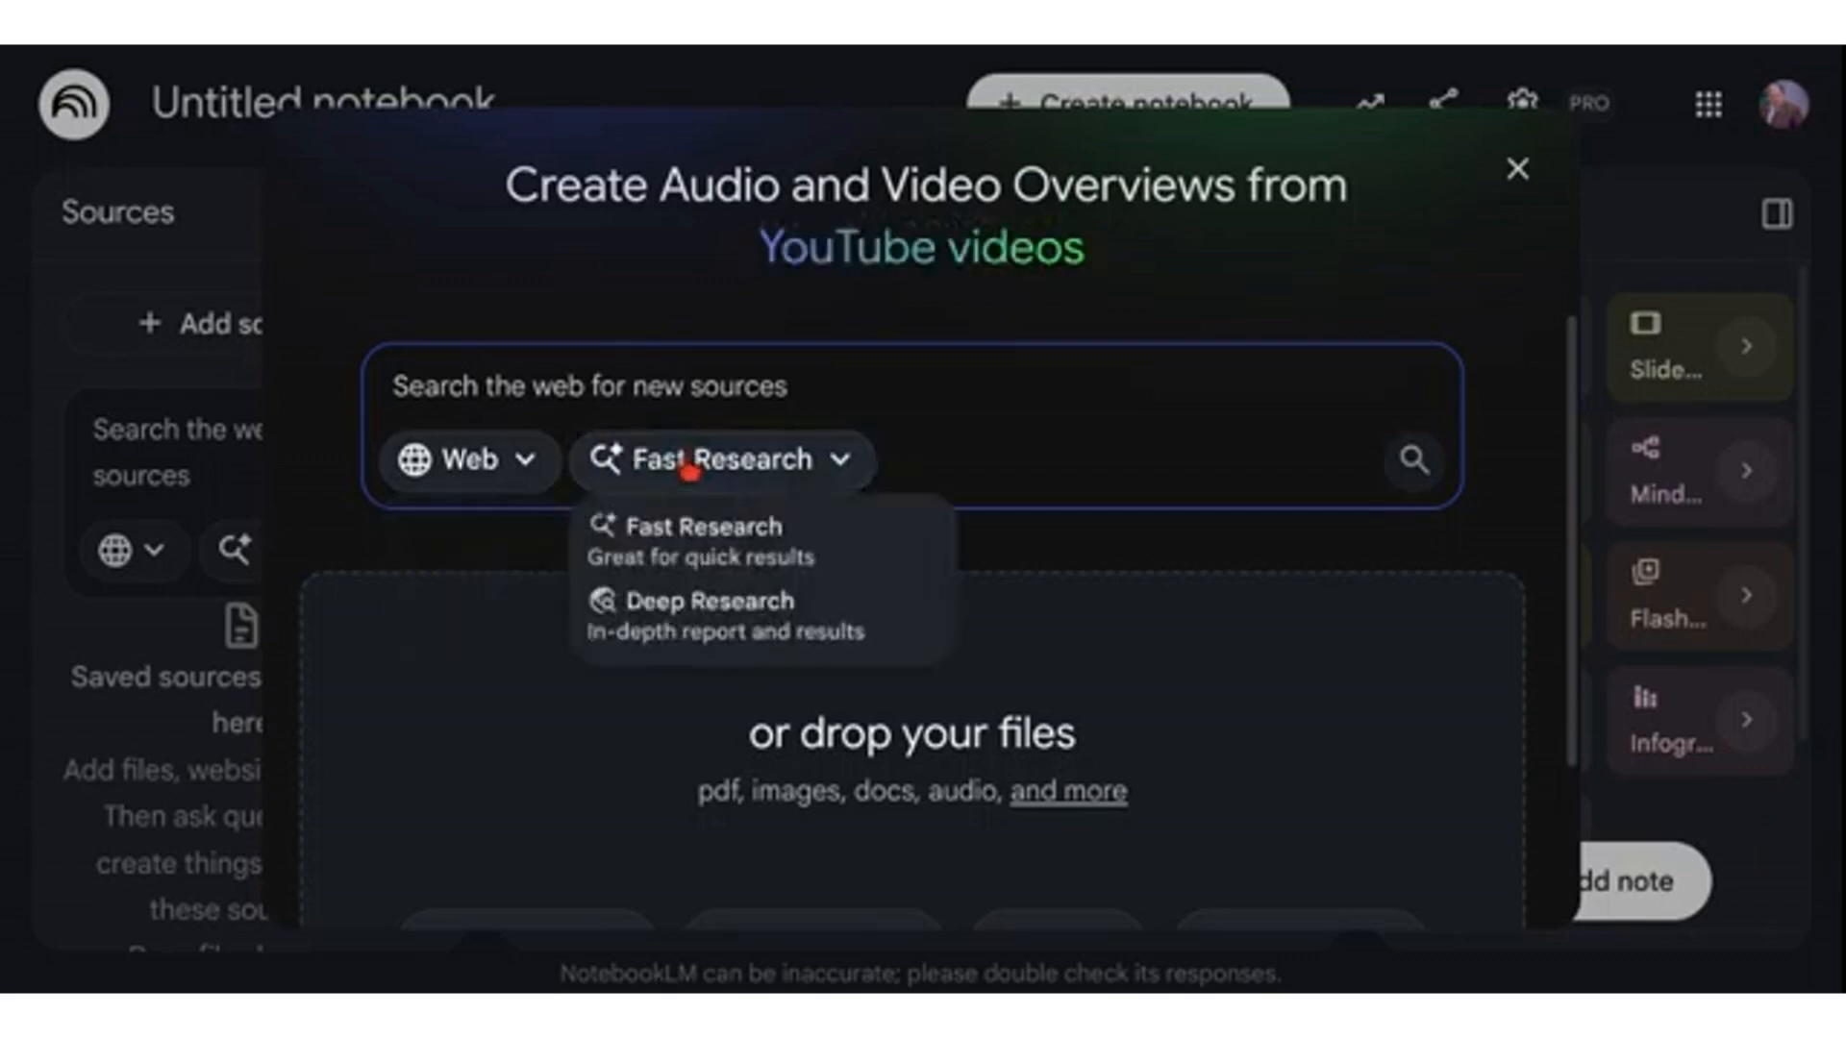
pyautogui.click(709, 404)
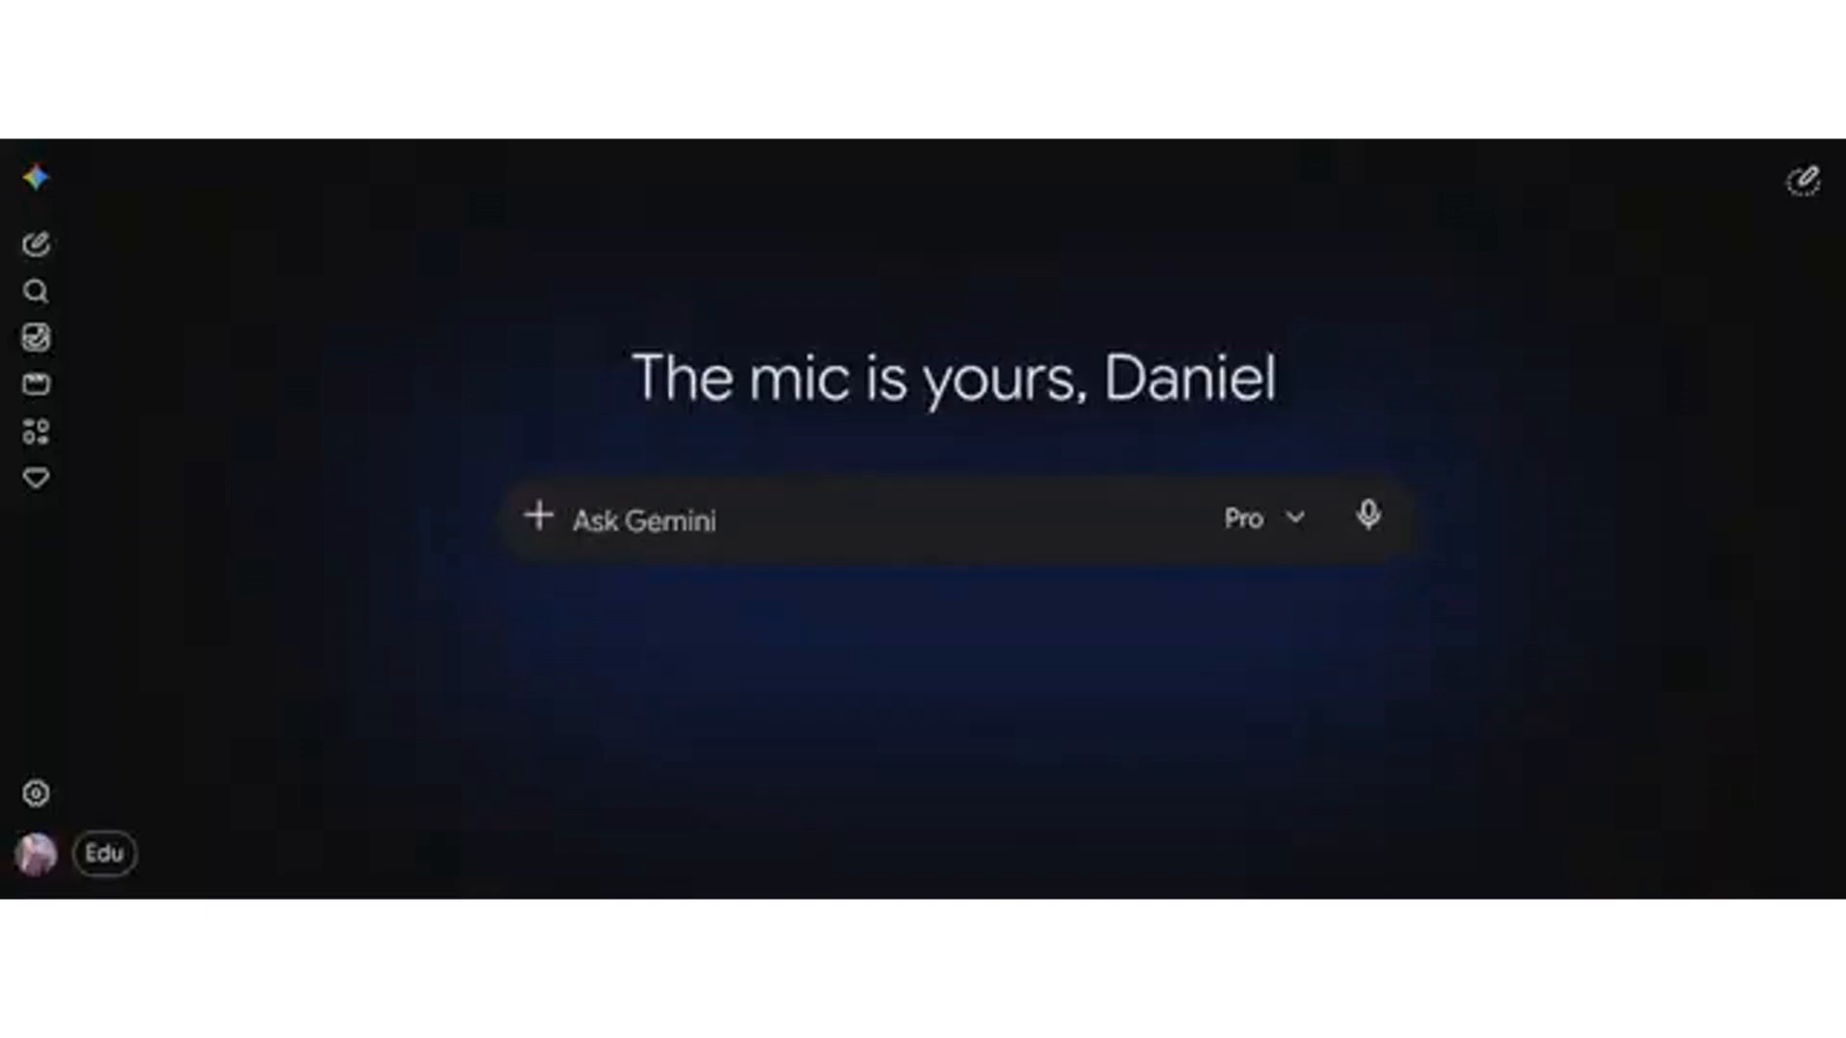
# Step: In Gemini, write "I need sources that analyze the fishing tourism industry in Canada, specifically as it relates to environmental impact for a new notebook in notebooklm."
pyautogui.write('I ne')
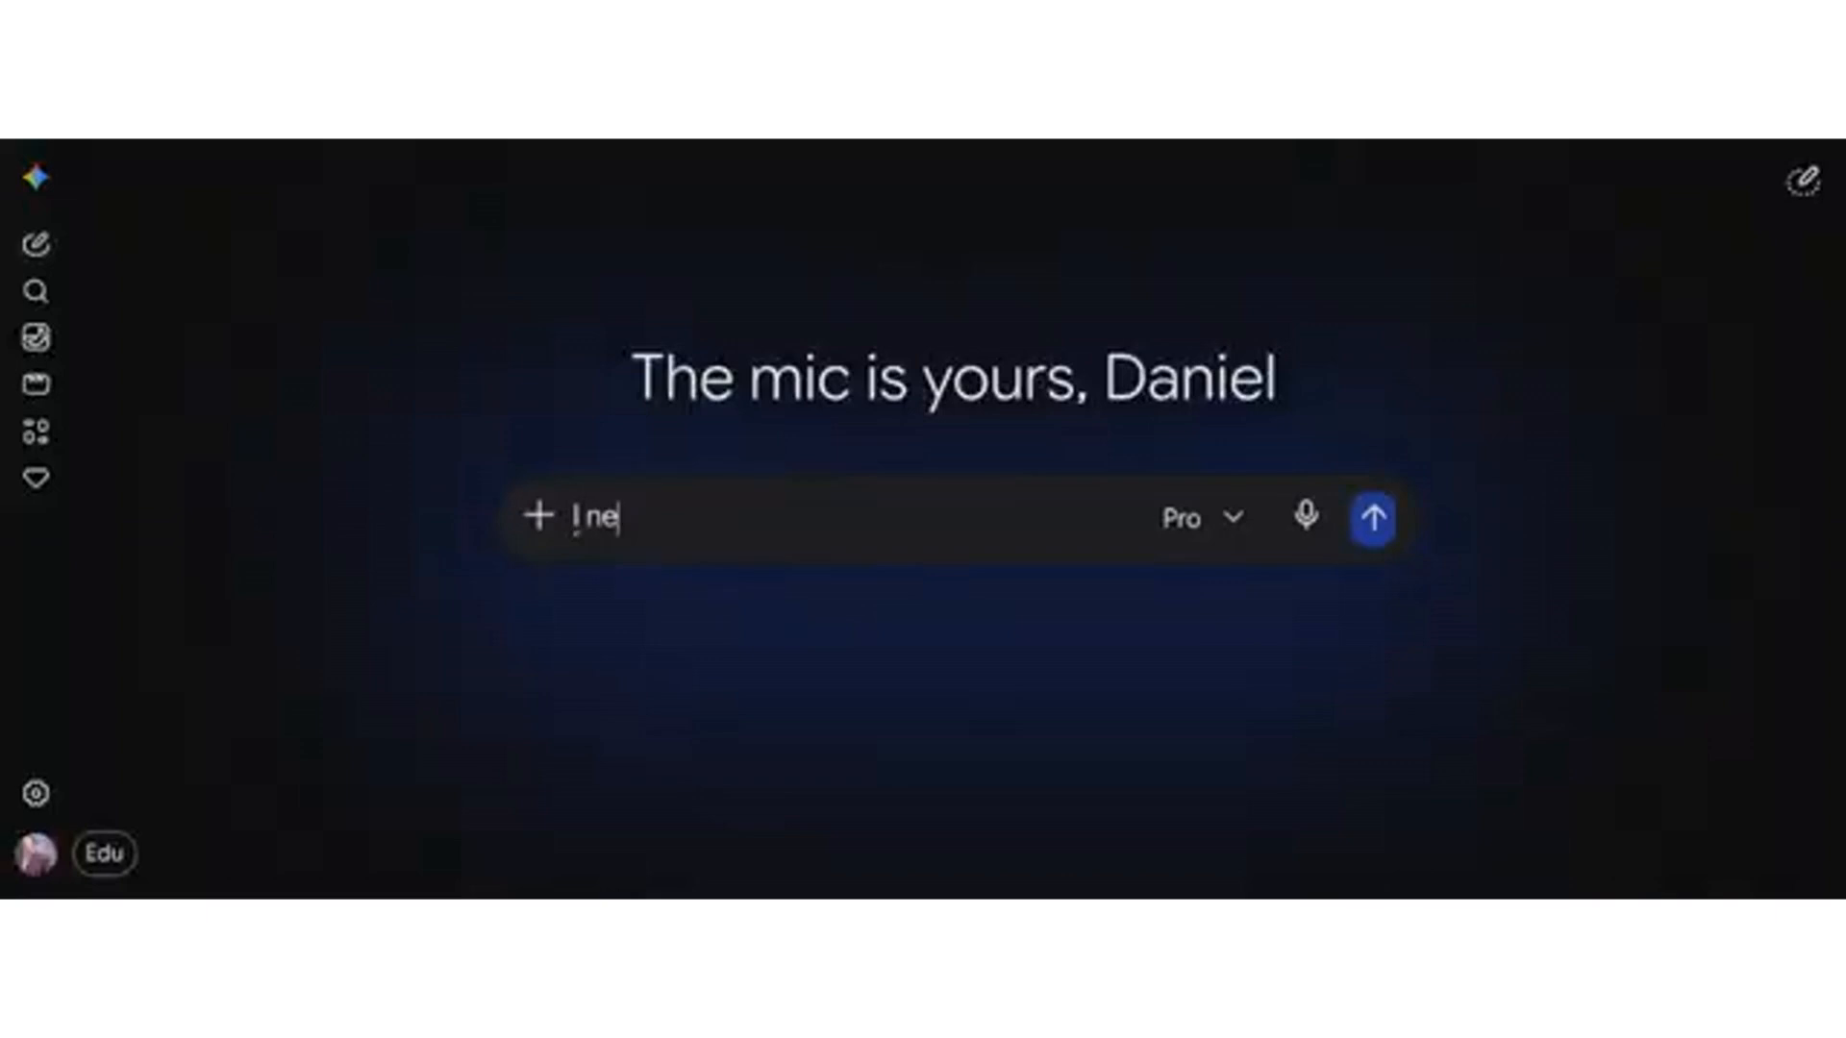
pyautogui.write('ed sources that')
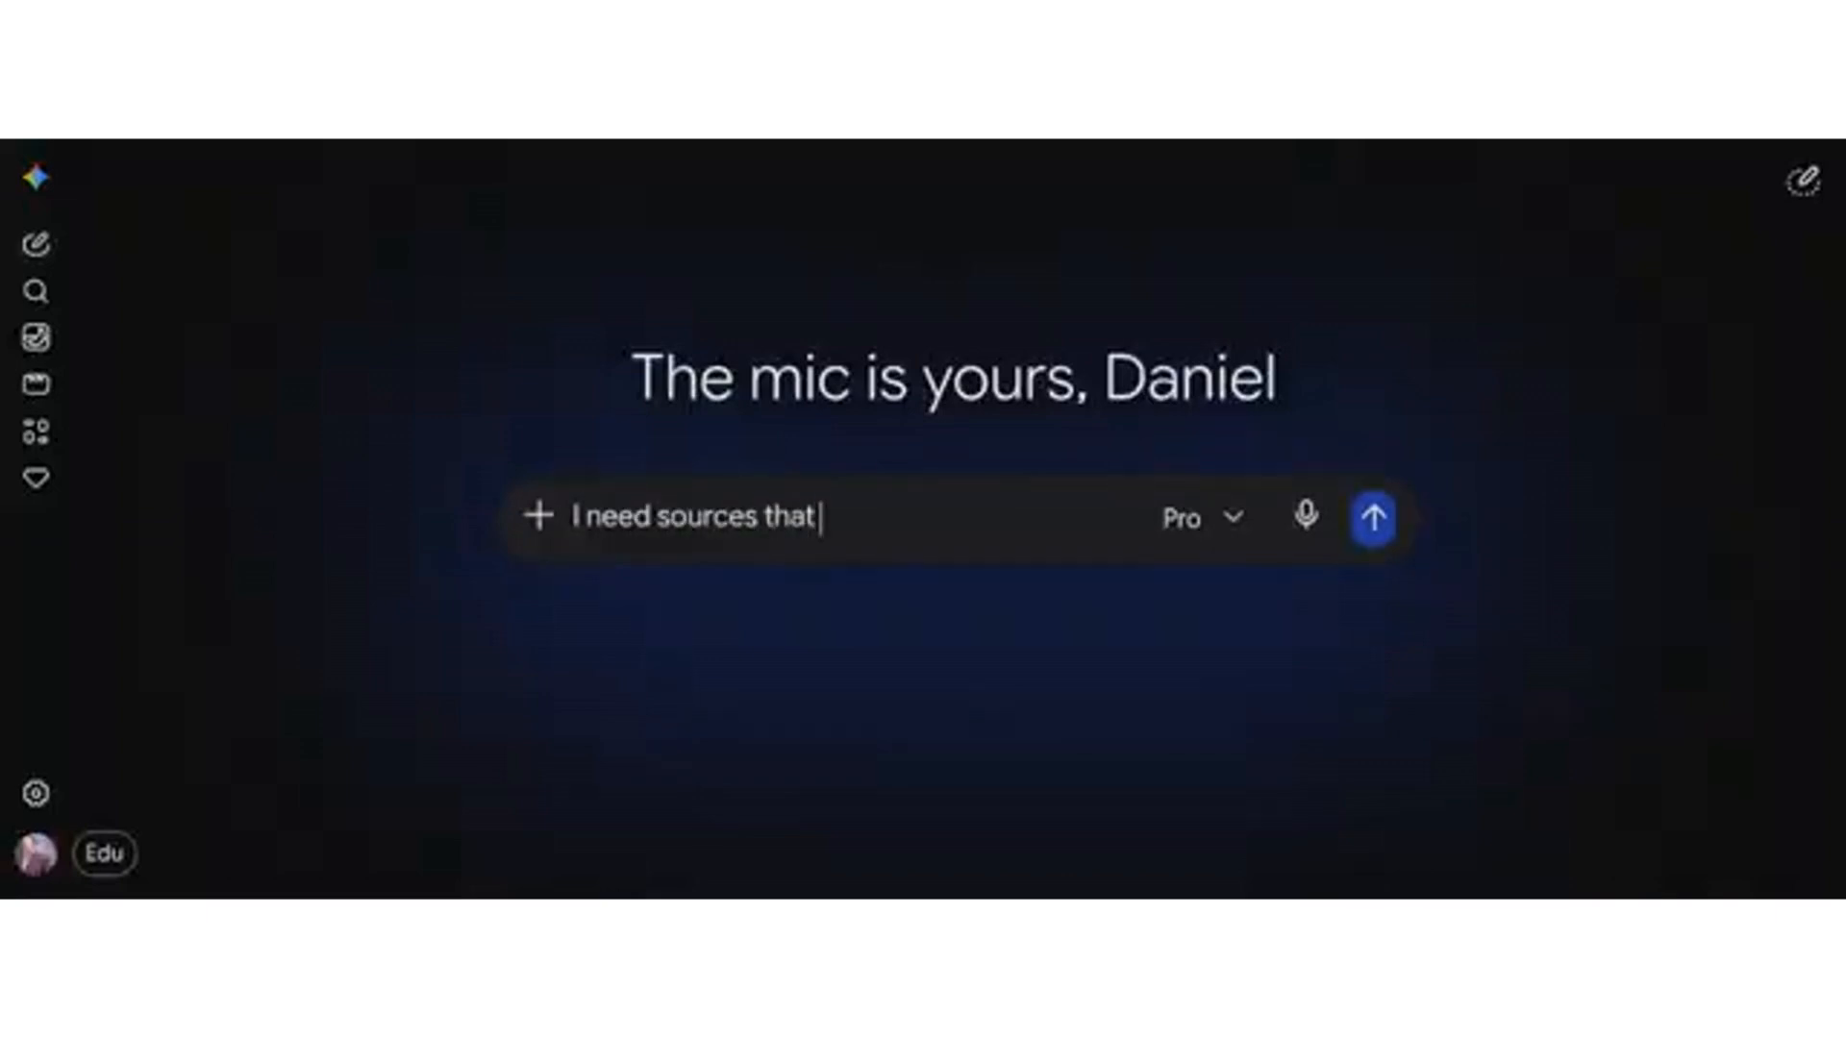
pyautogui.write(' analyze t')
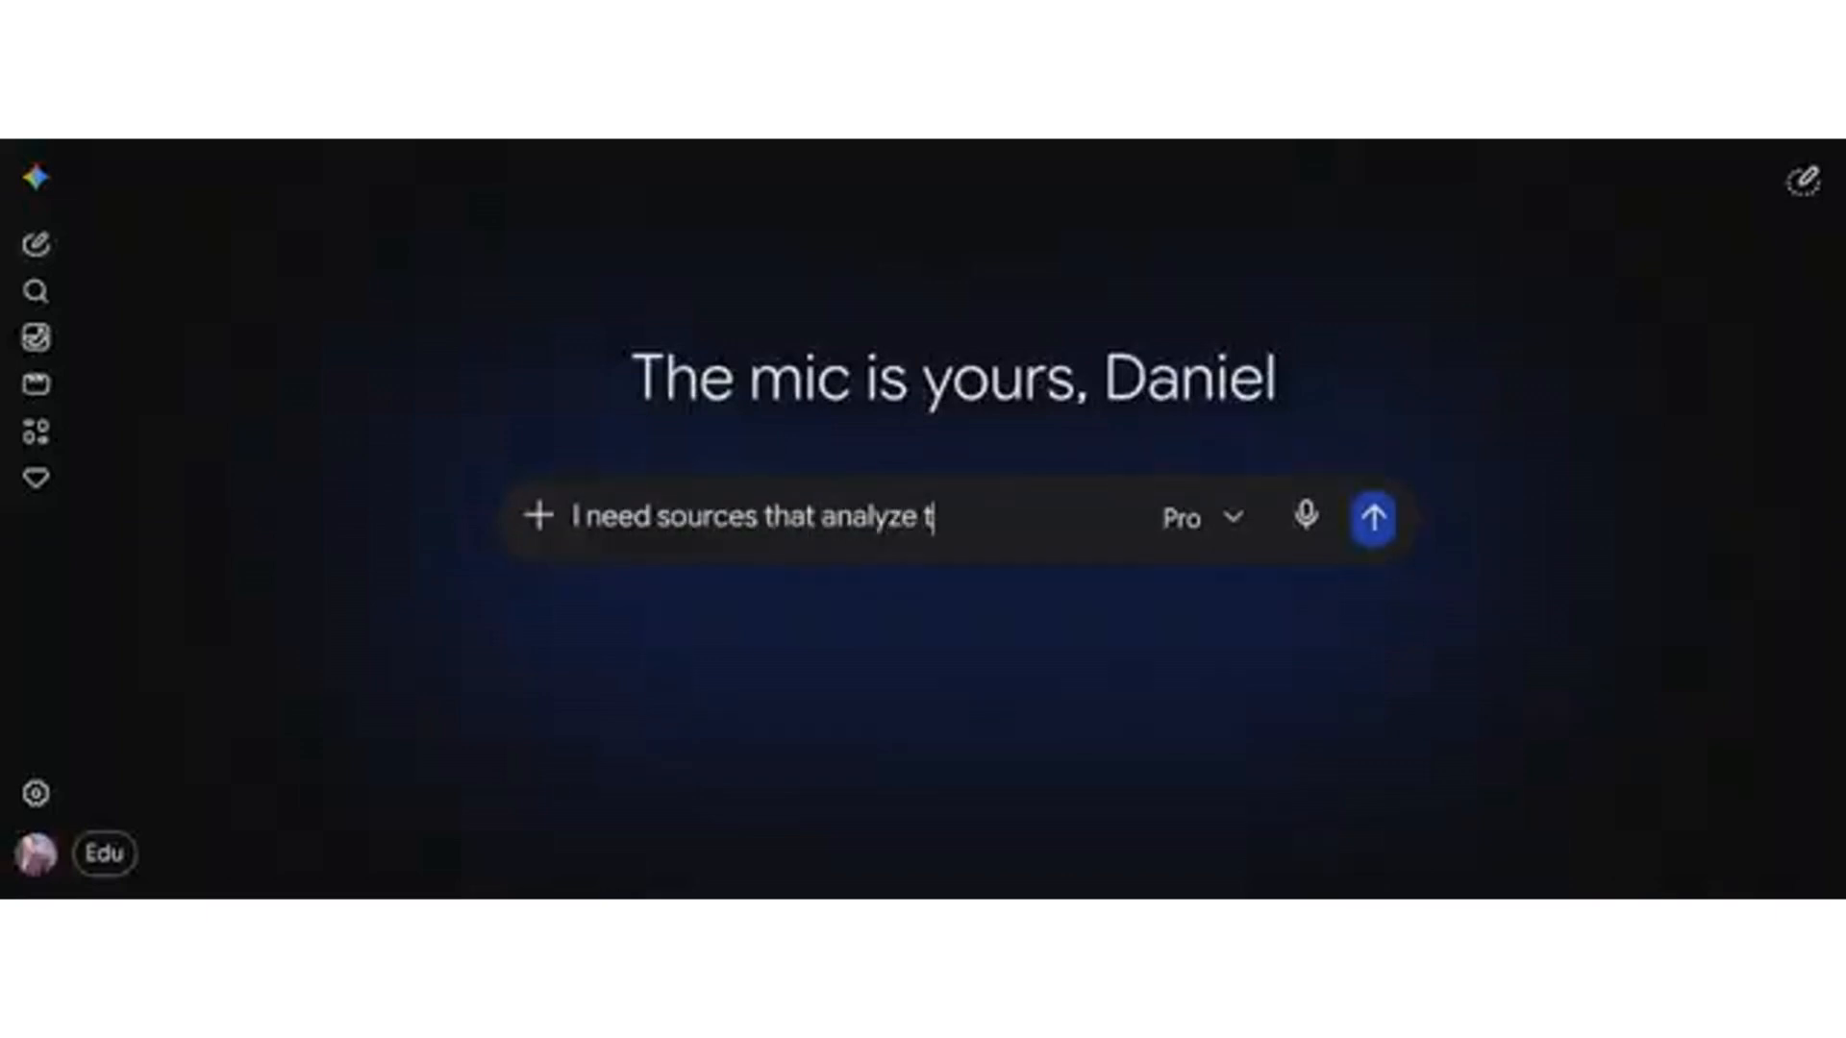
pyautogui.write('he fishing t')
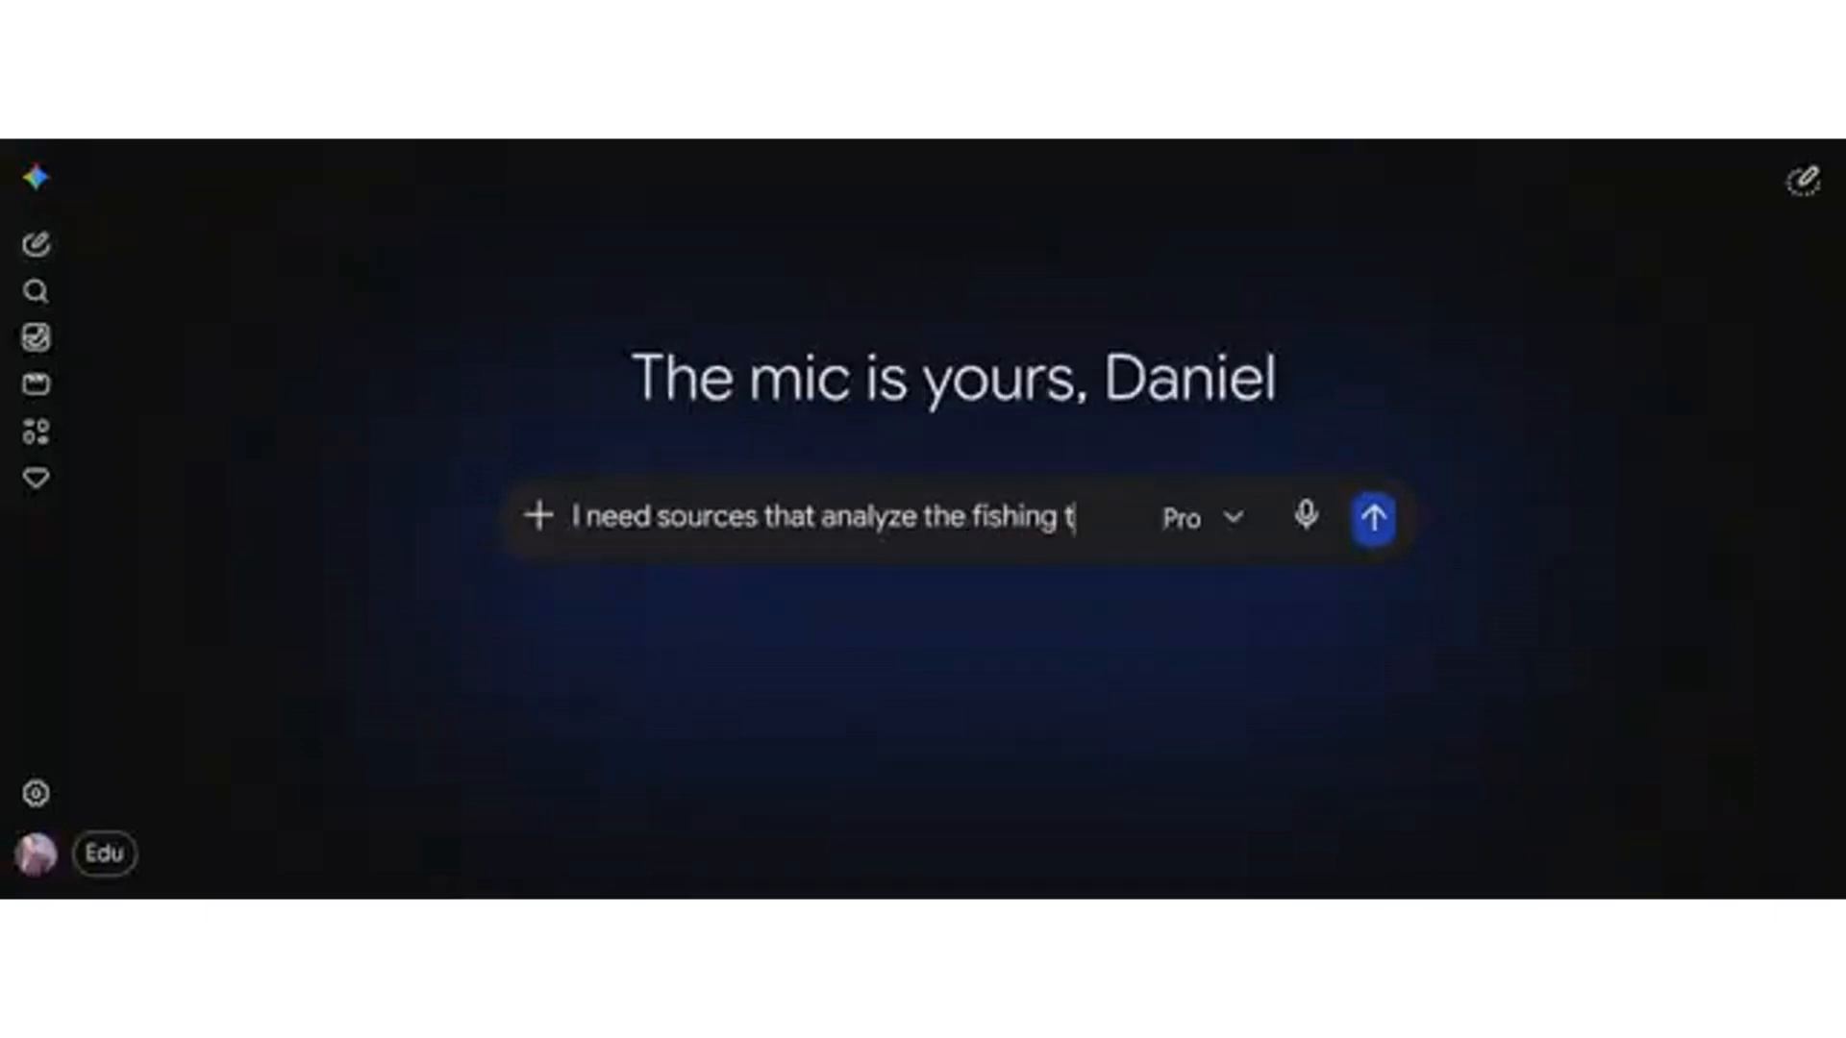
pyautogui.write('ourism indus')
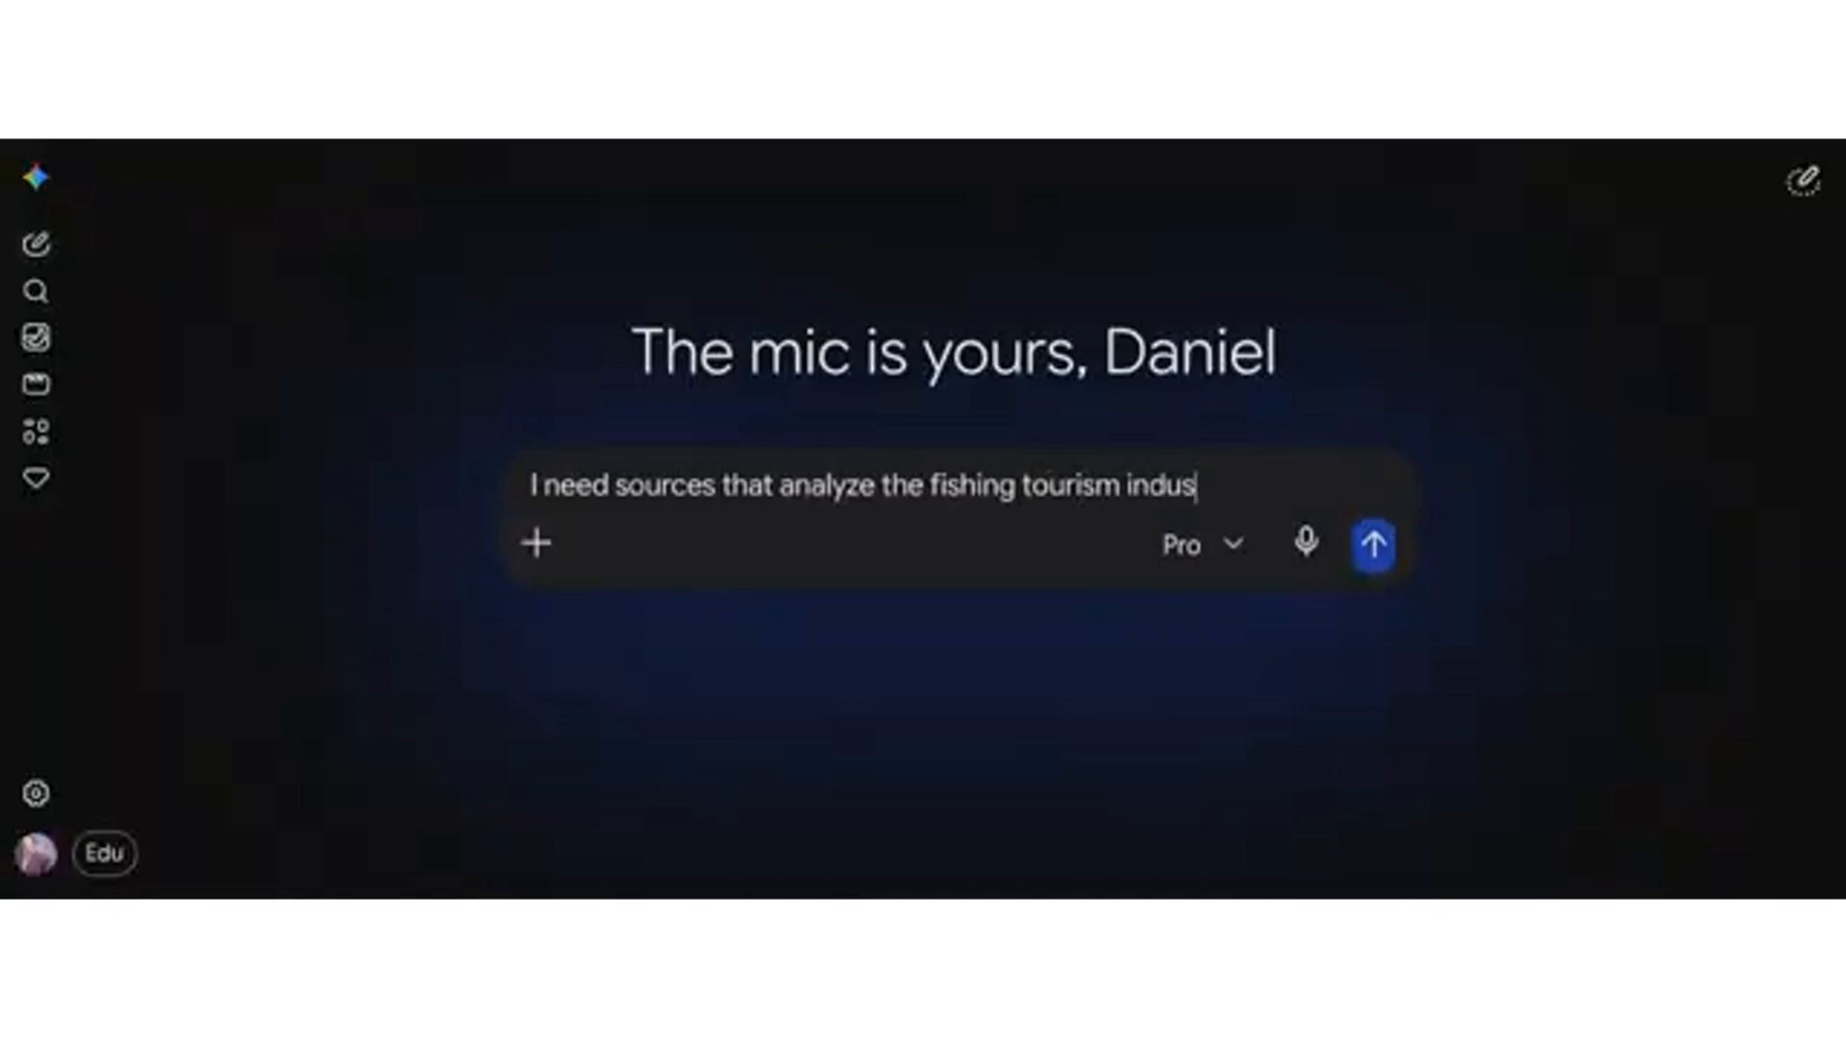
pyautogui.write('try in canada')
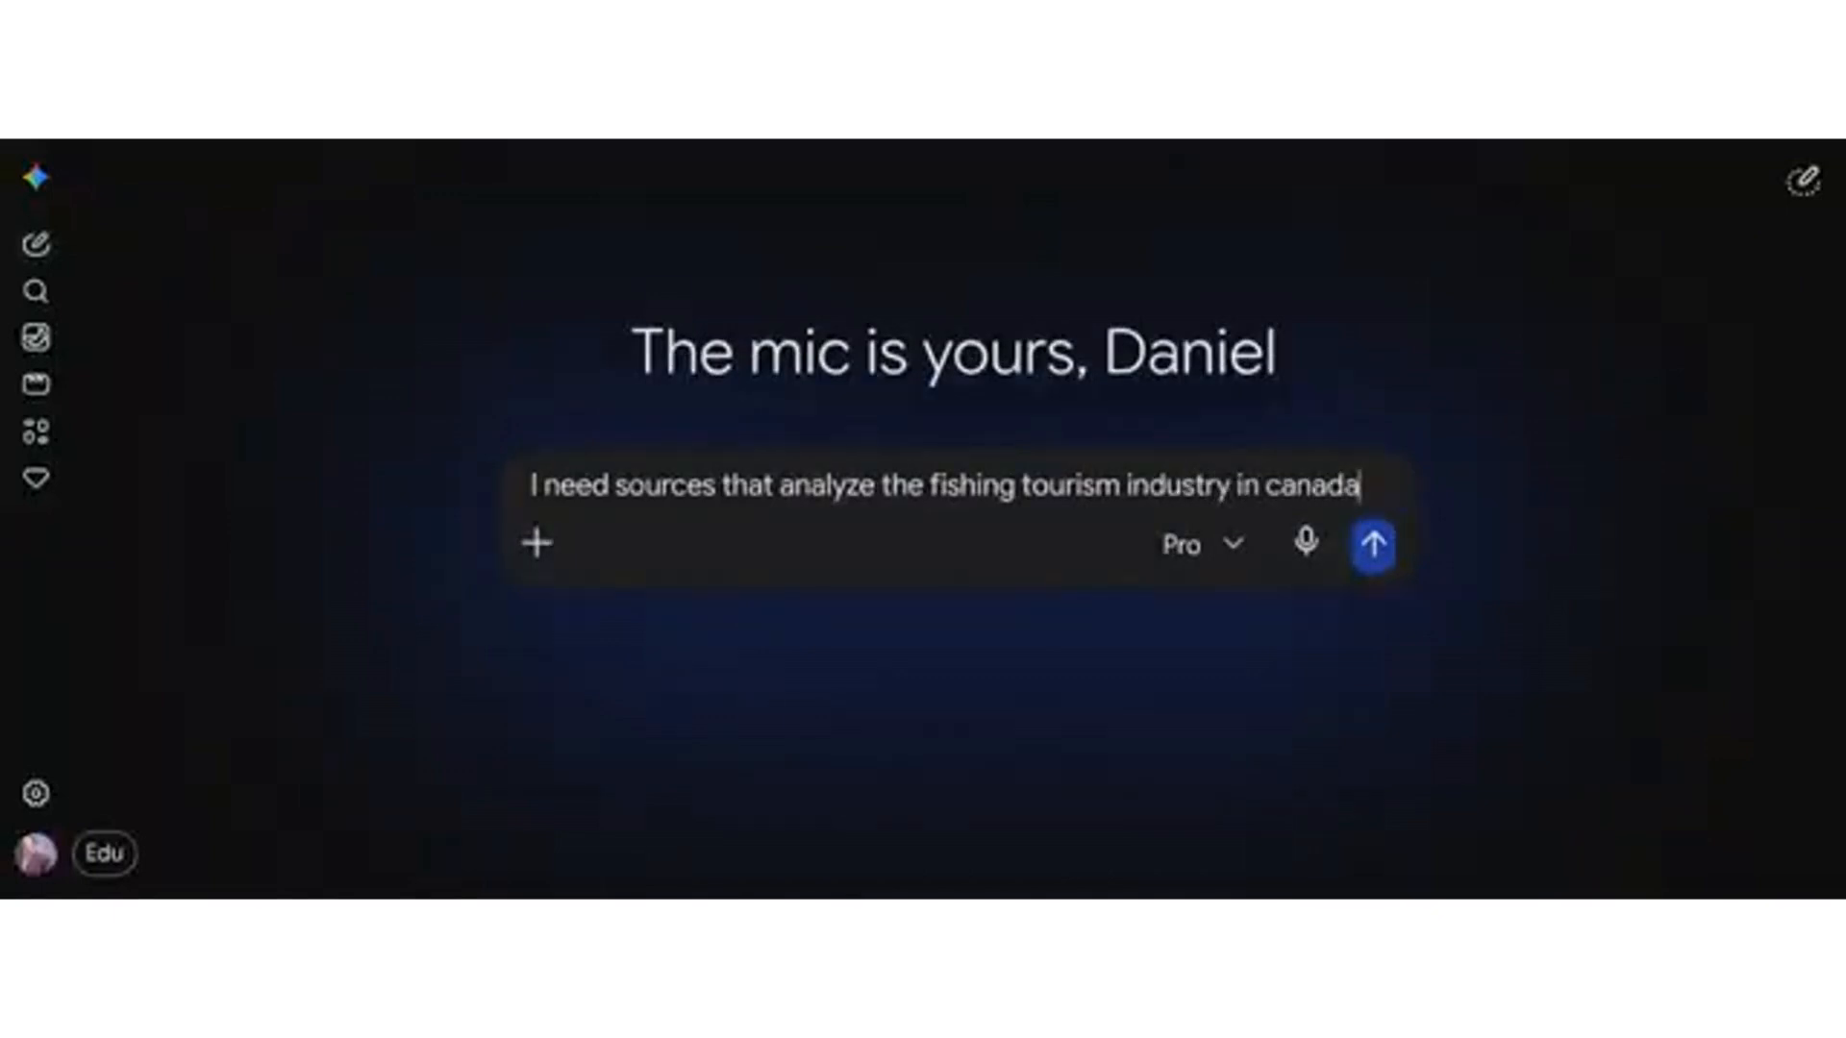
pyautogui.write(', specific')
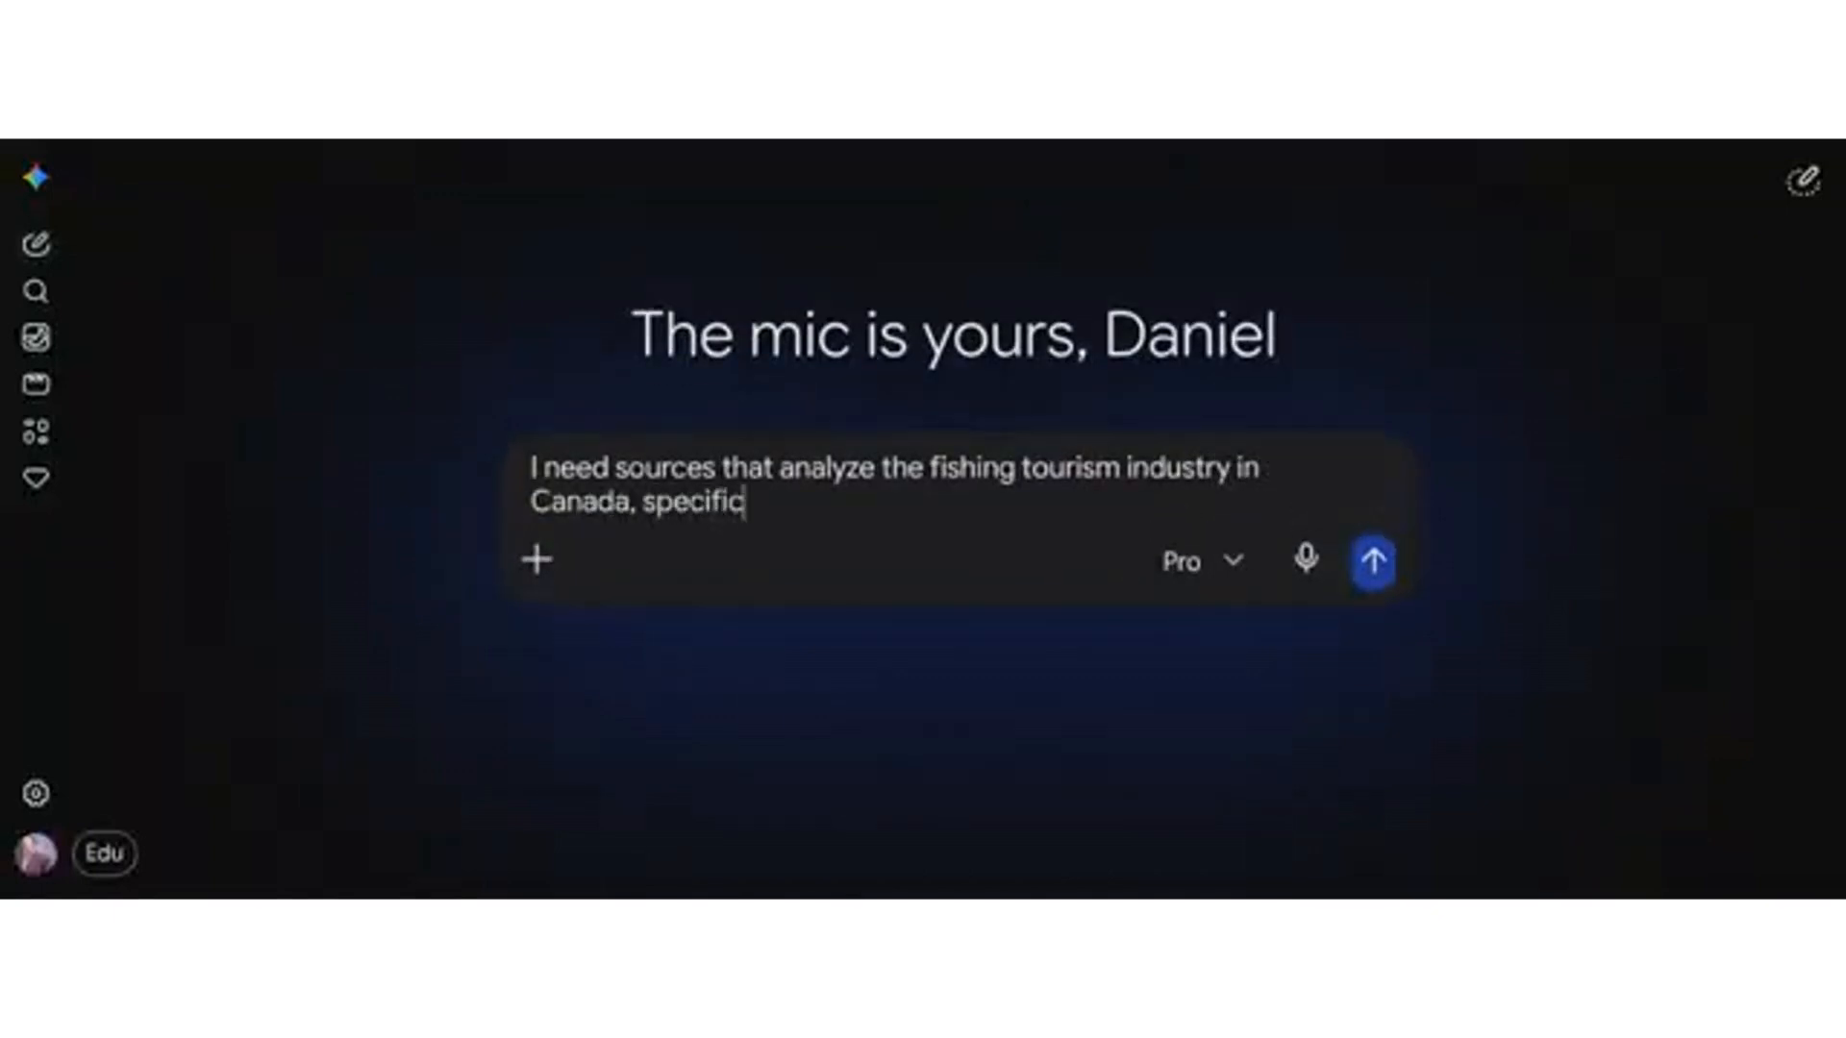
pyautogui.write('ally as it r')
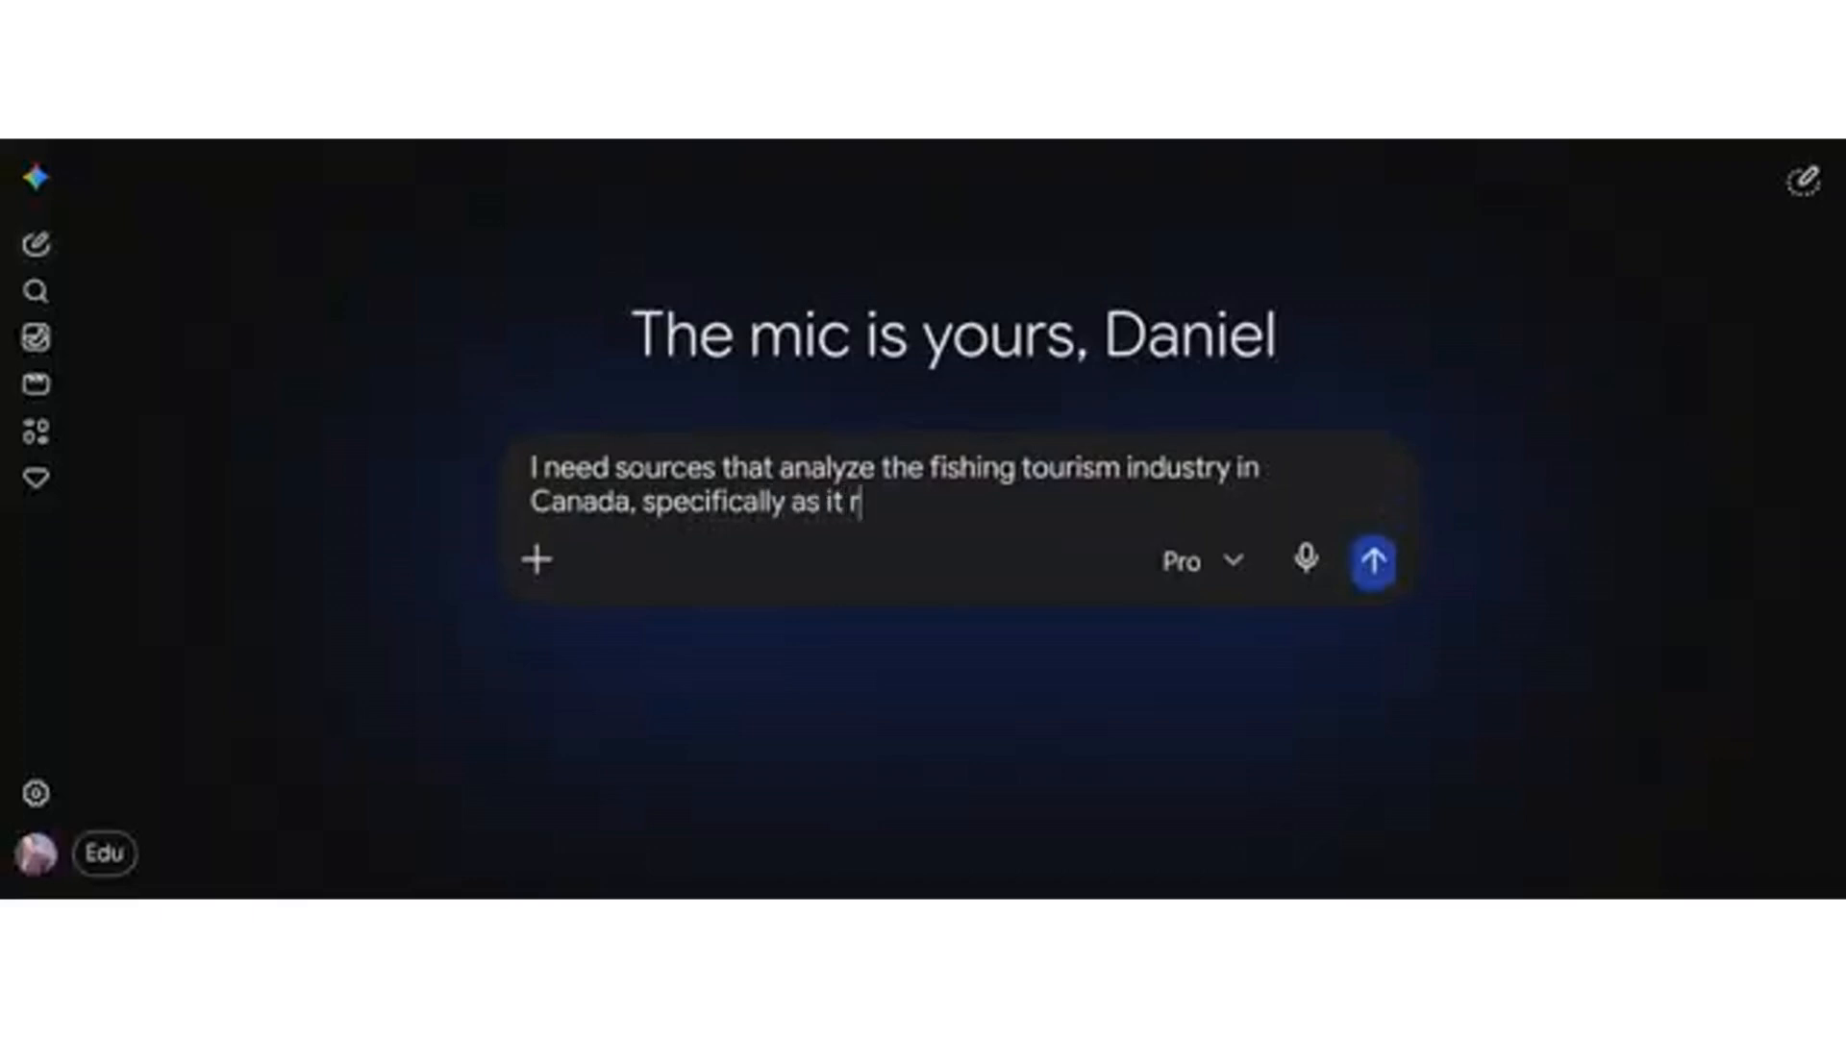
pyautogui.write('elates to en')
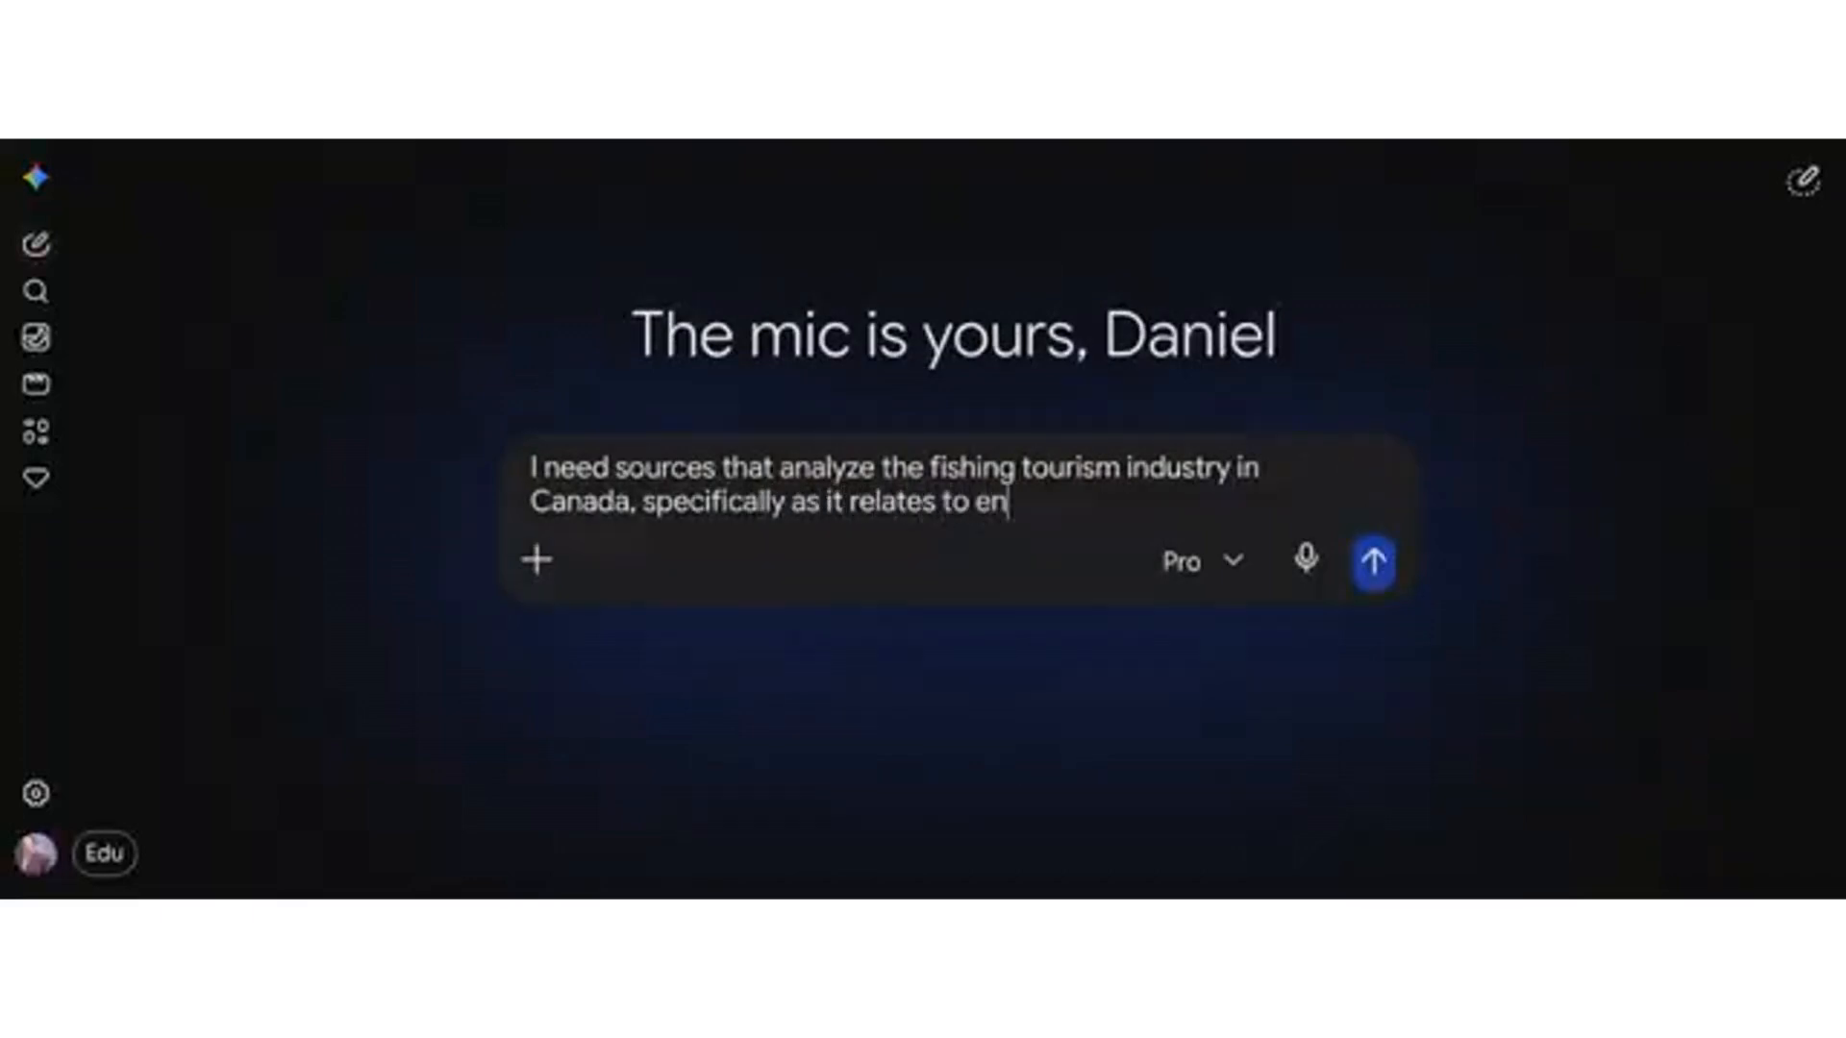
pyautogui.write('vironme')
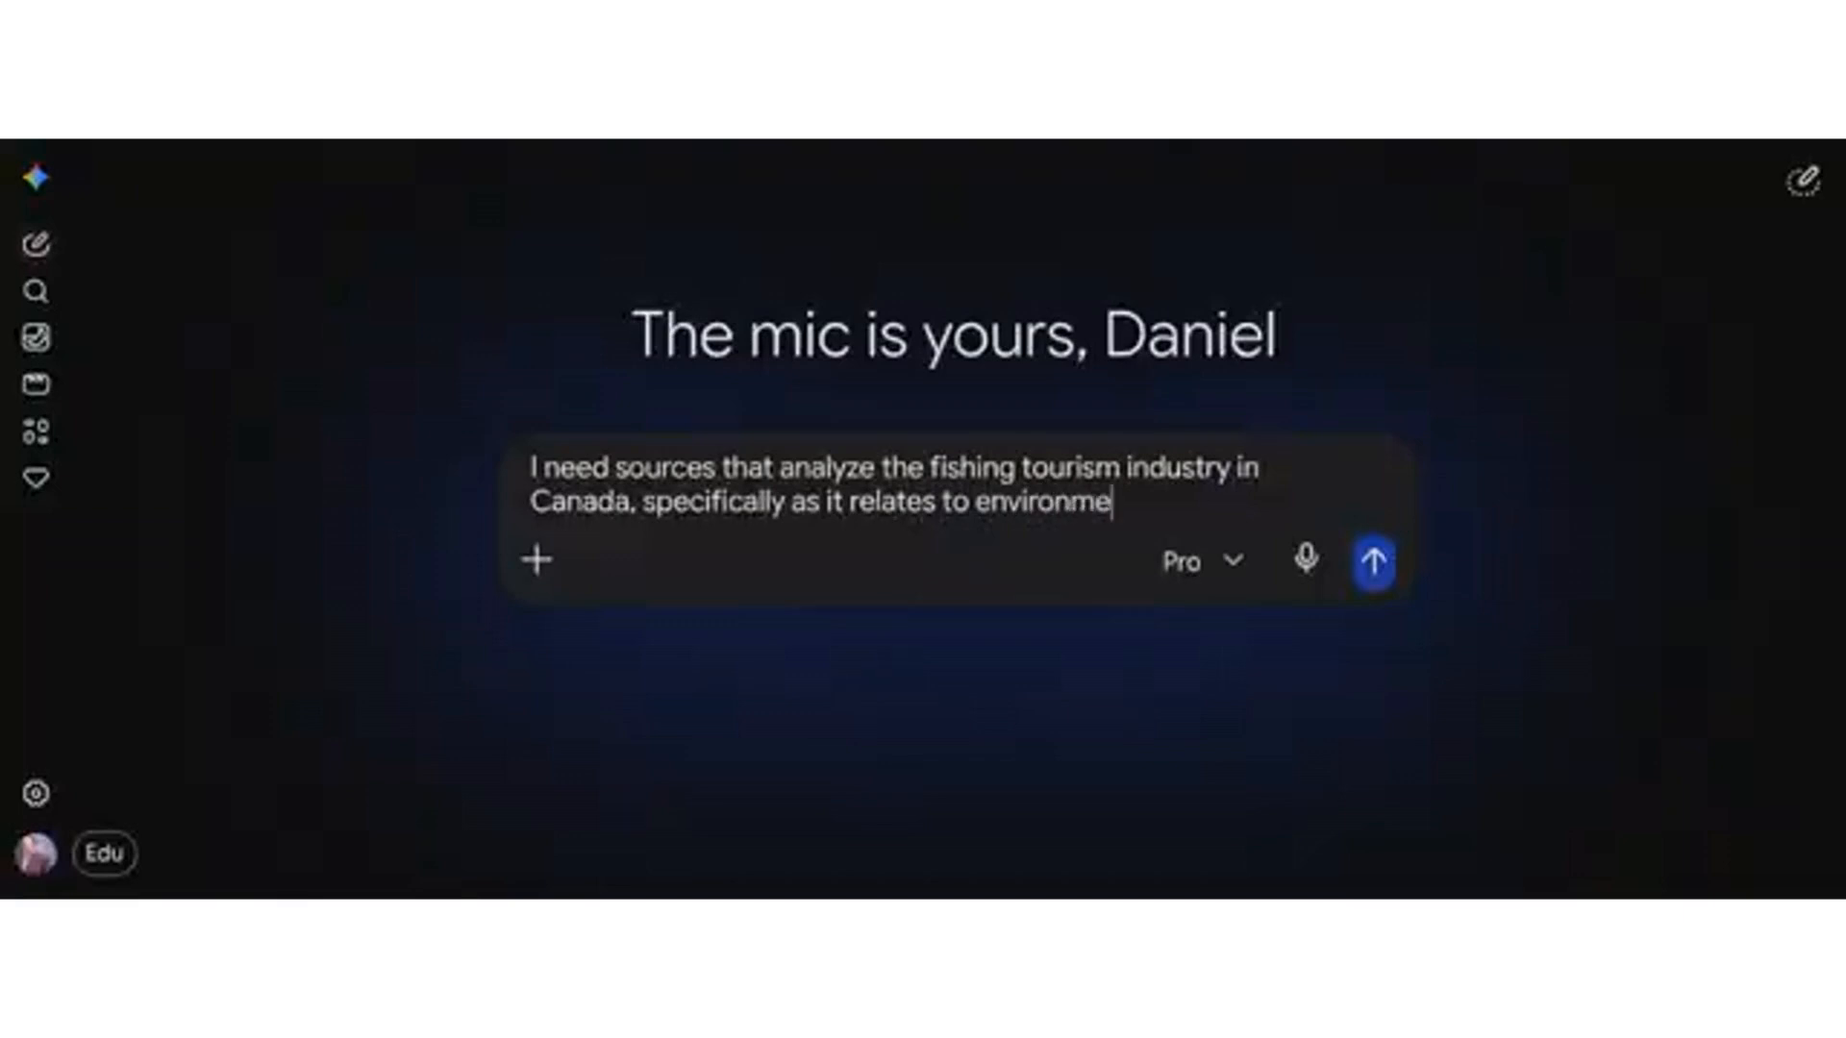
pyautogui.write('ntal u')
pyautogui.press('BackSpace')
pyautogui.write('imoa')
pyautogui.press('BackSpace')
pyautogui.press('BackSpace')
pyautogui.write('pact')
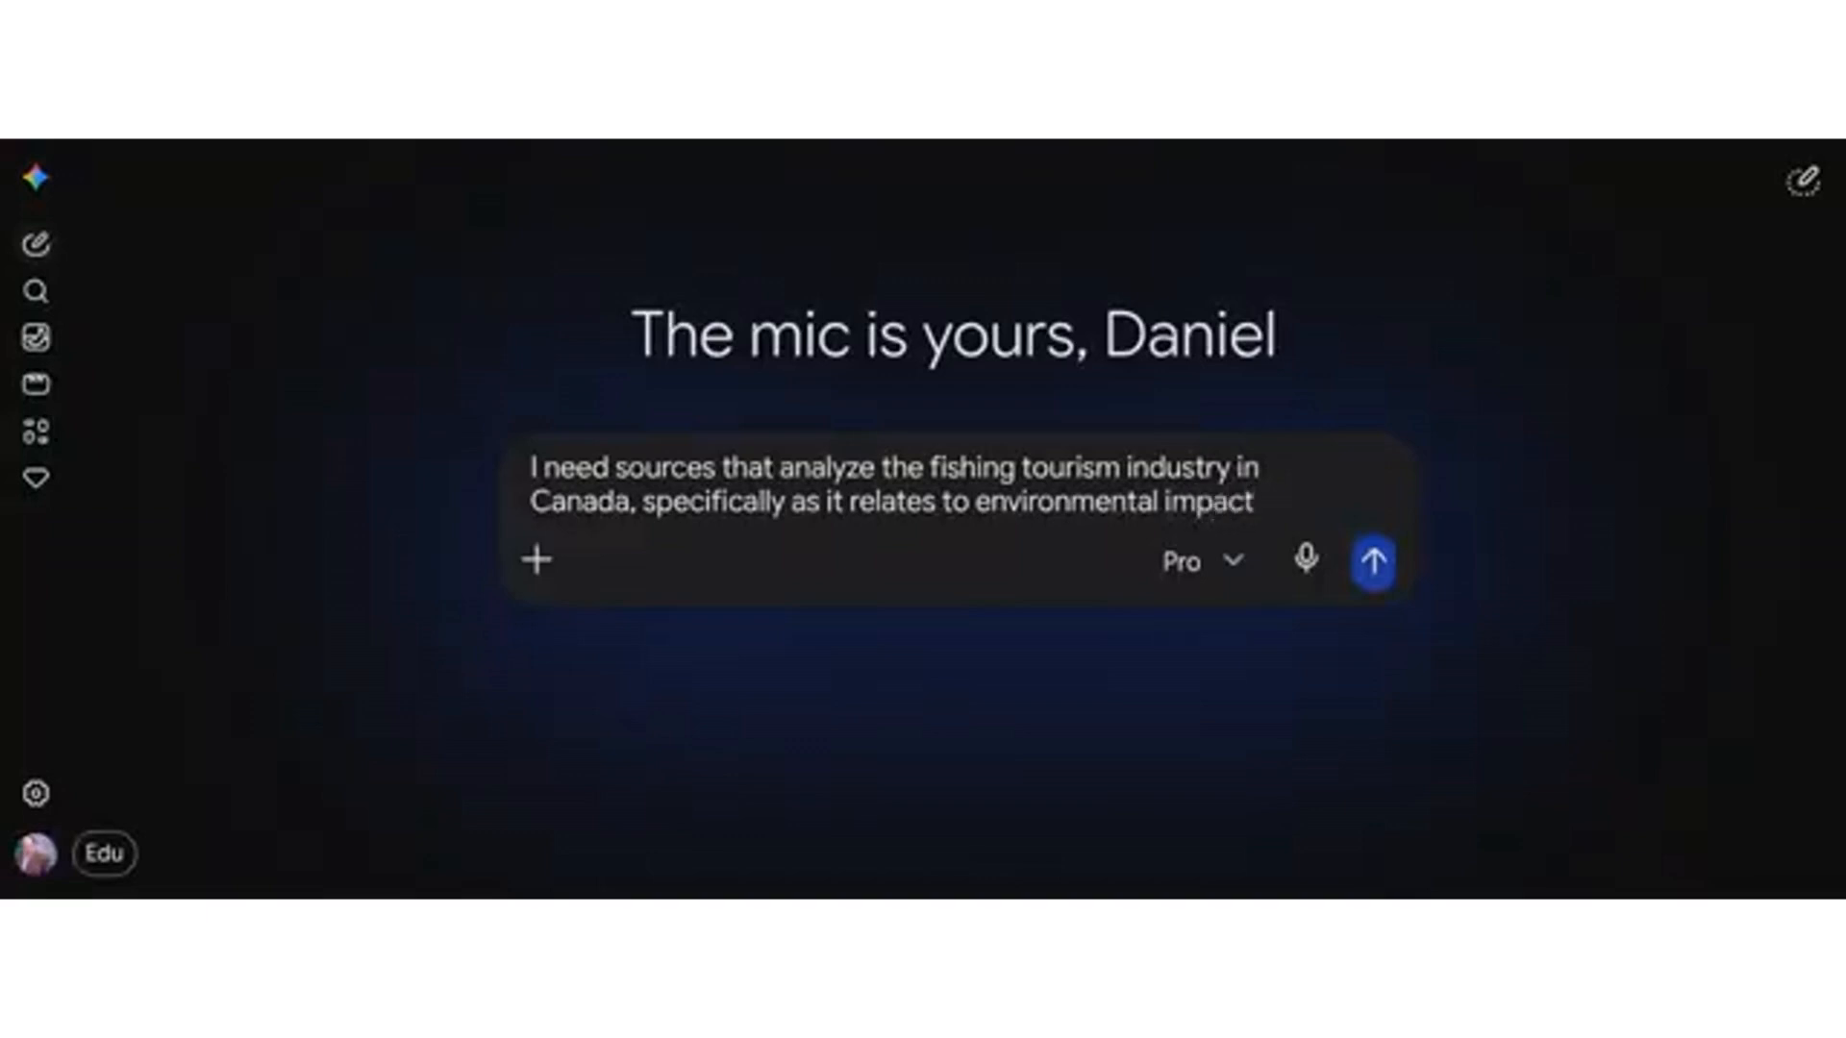
pyautogui.write(' for a new notebook')
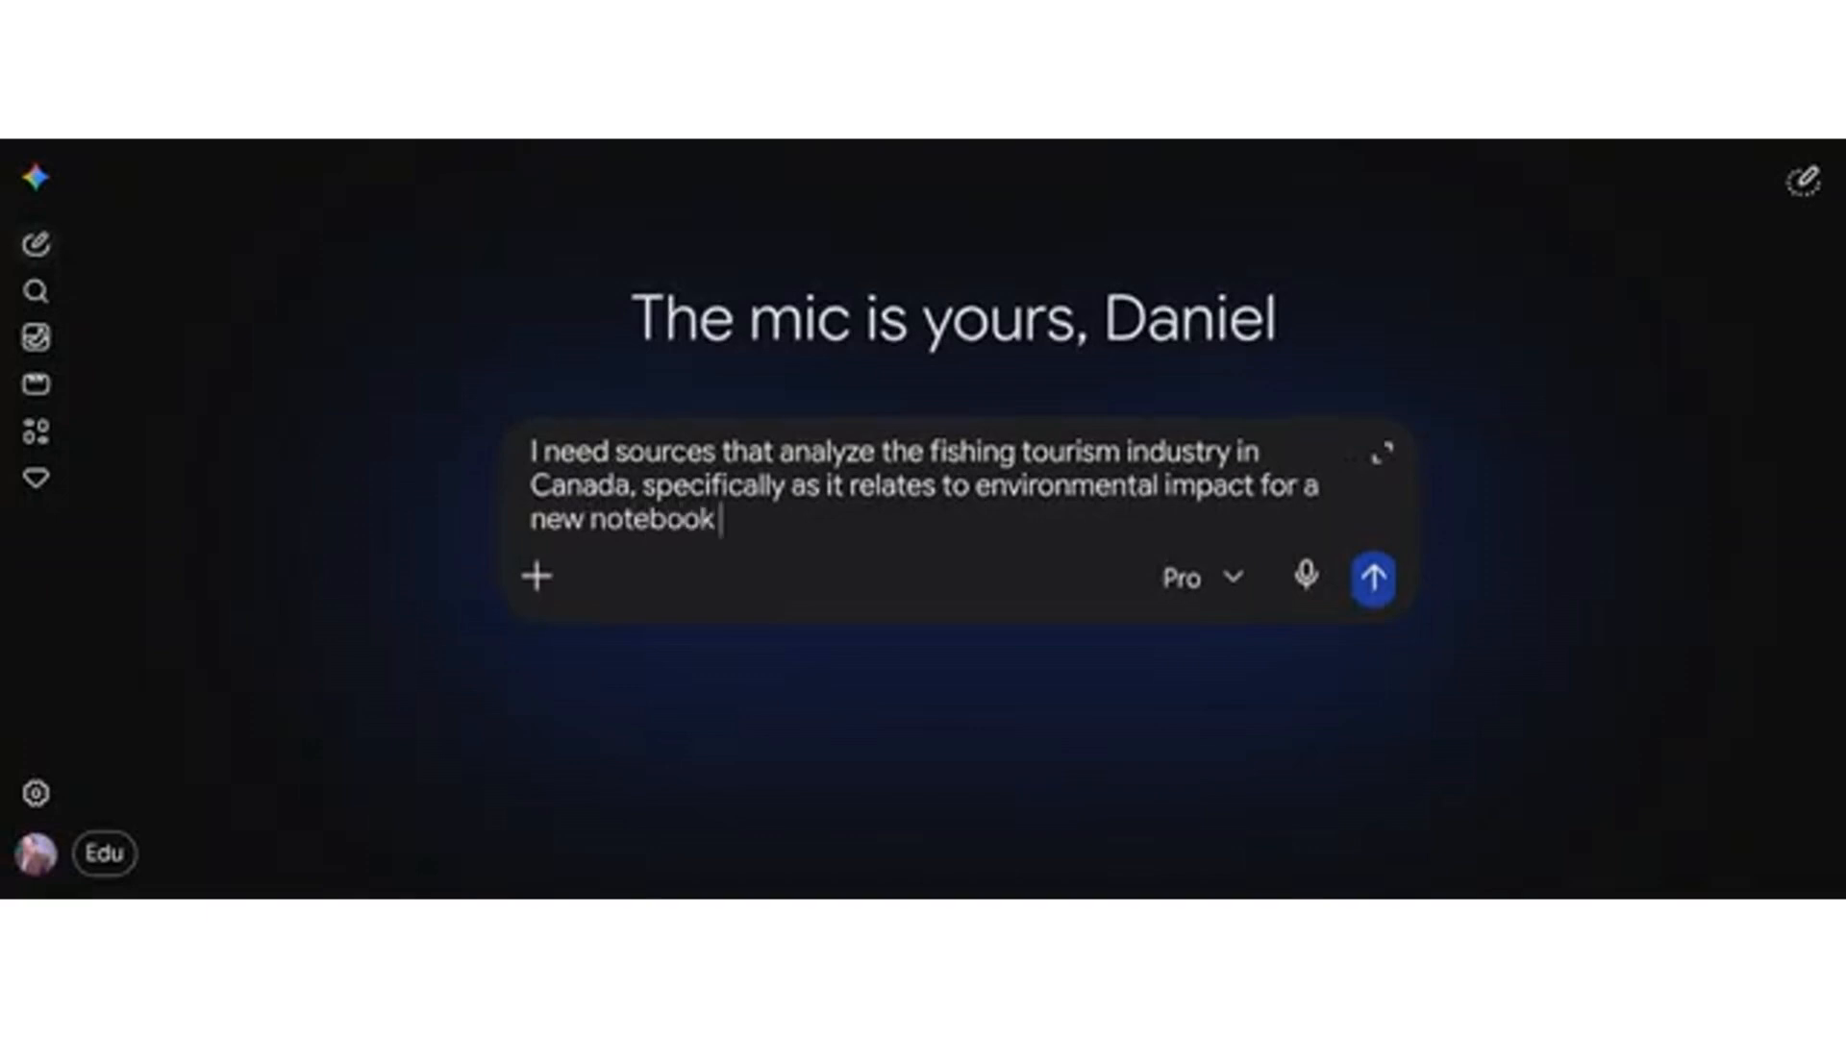
pyautogui.write(' in noten')
pyautogui.press('BackSpace')
pyautogui.write('booklm.')
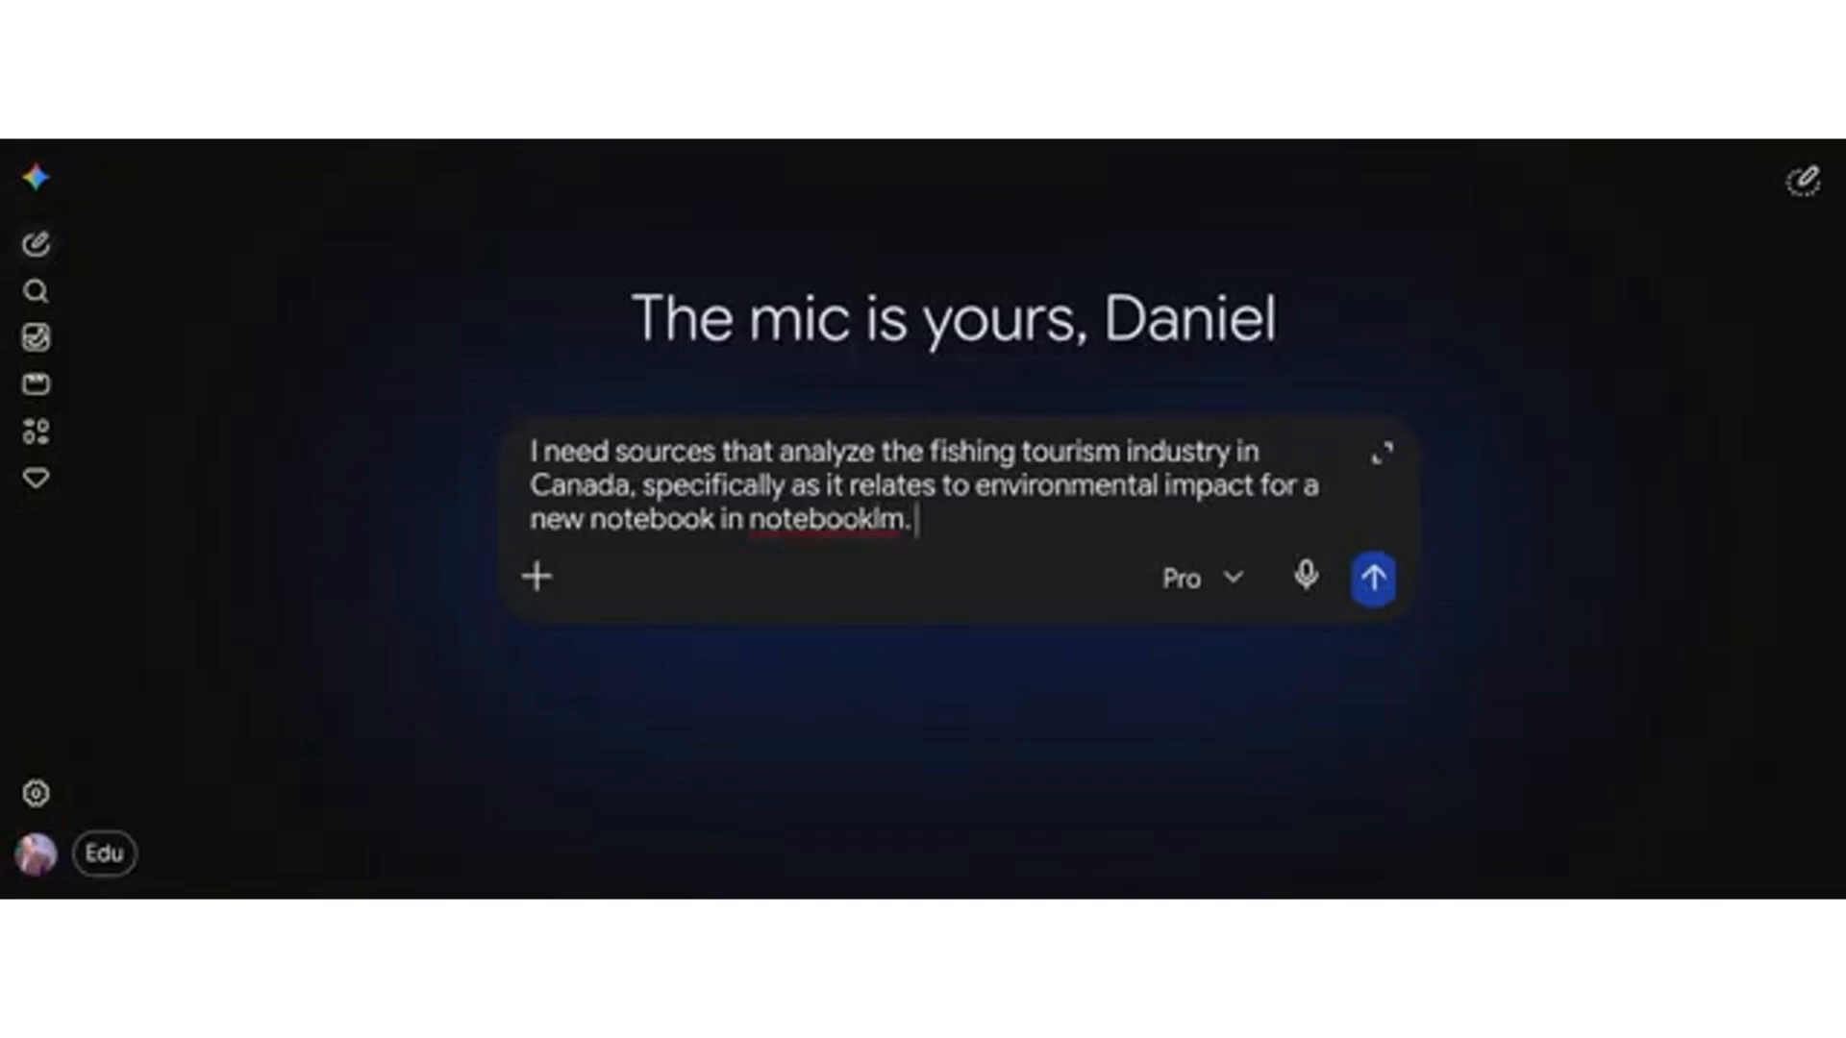
# Step: Add "Help me write a prompt I can use to define my notebook and find the best sources." to the message and send it
pyautogui.write(' Help me wri')
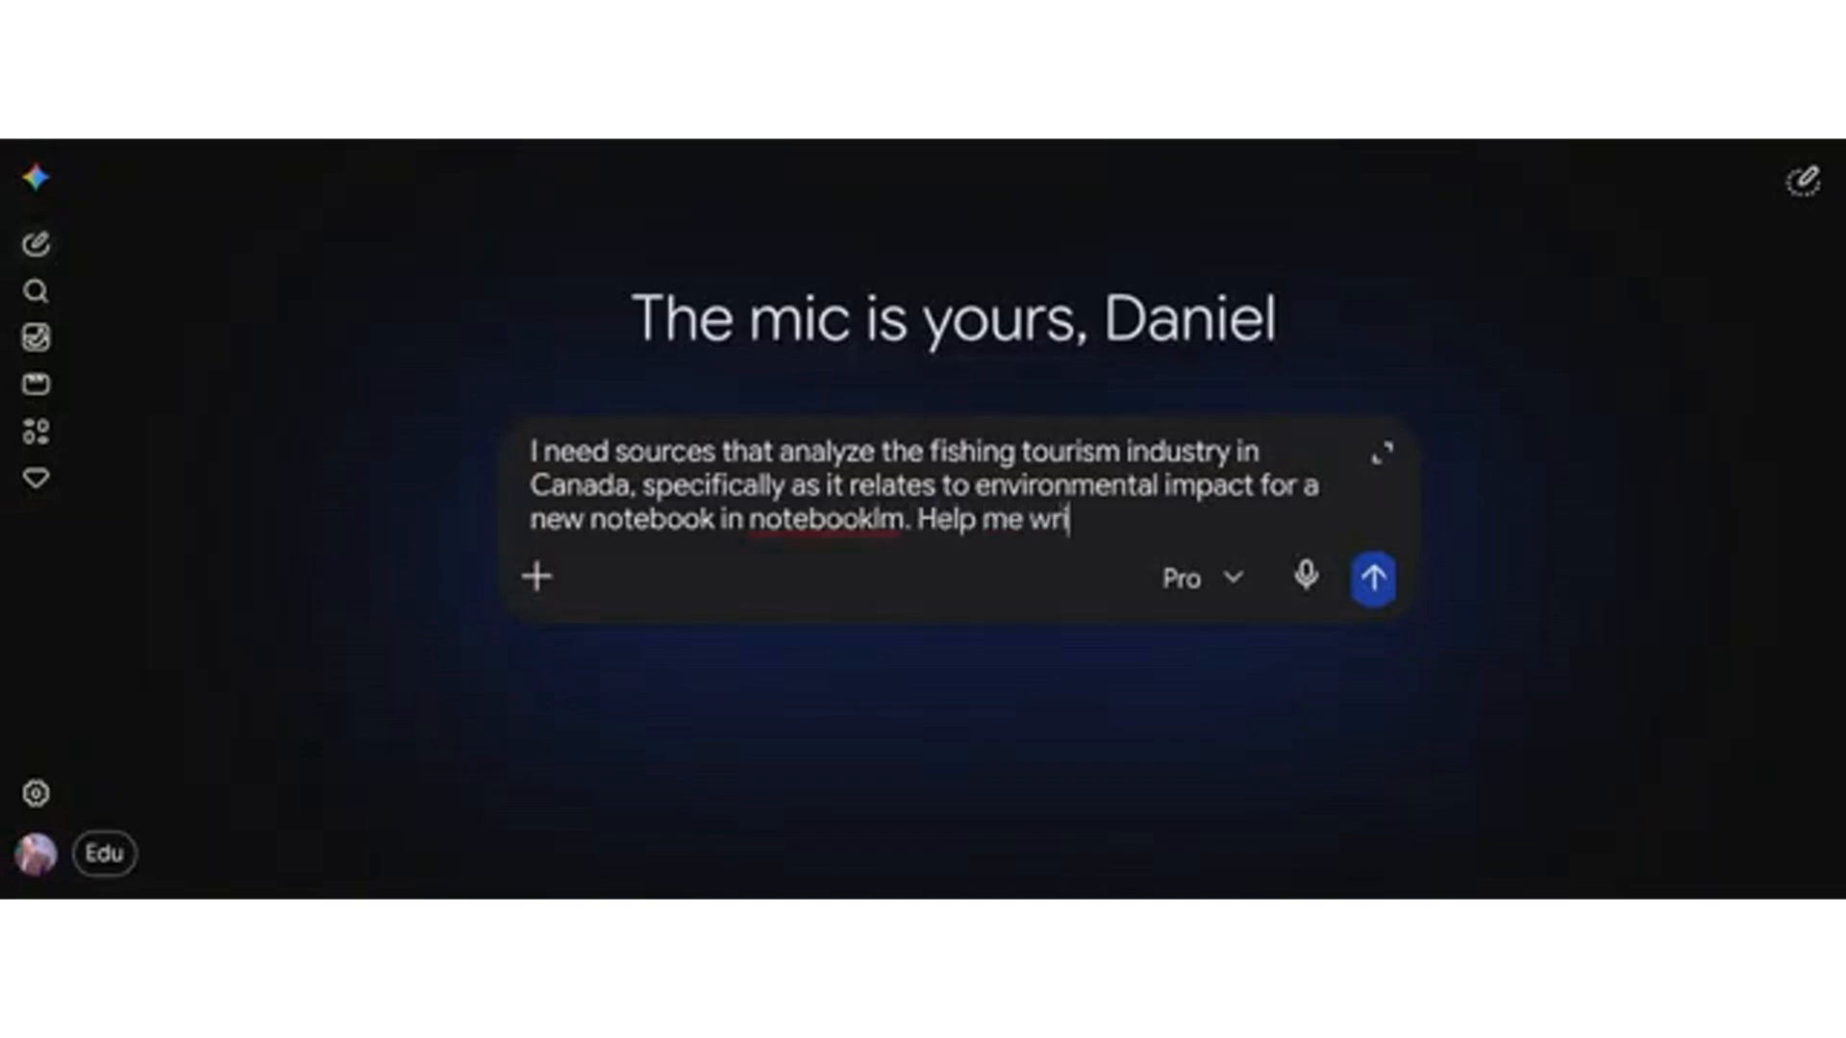
pyautogui.write('te a prompt ')
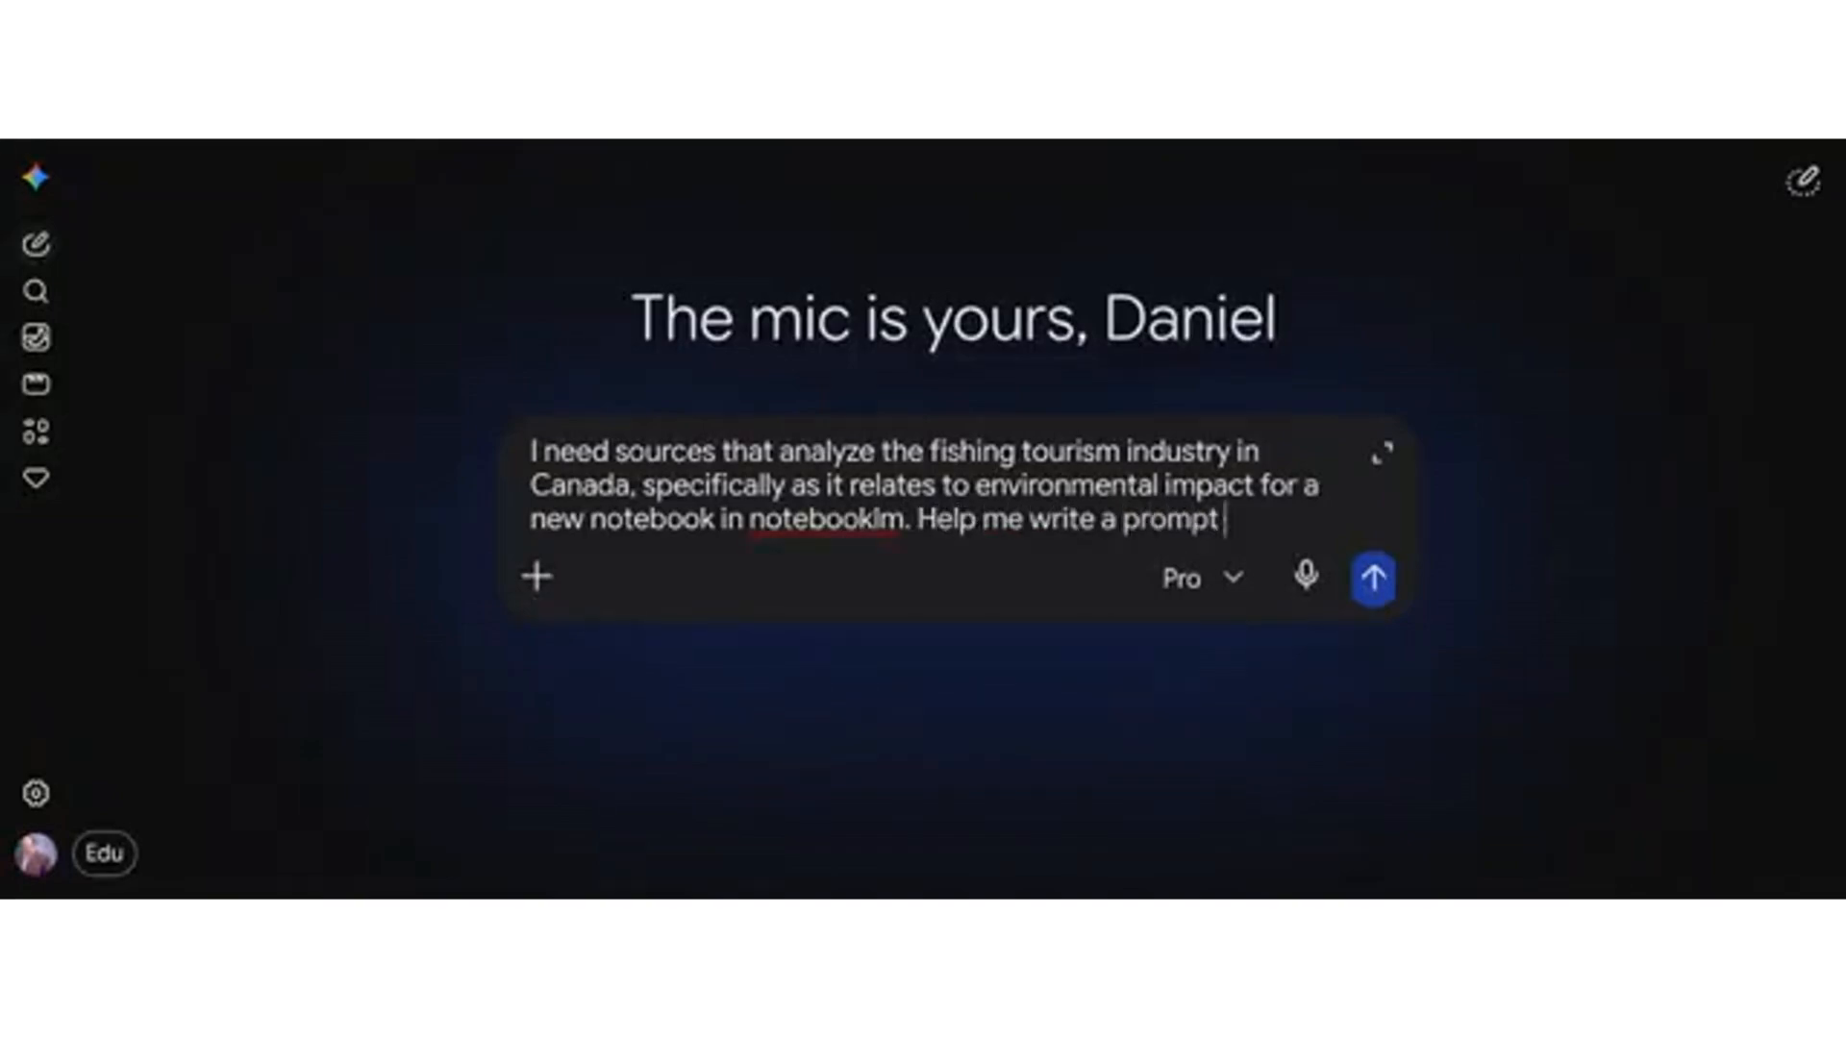
pyautogui.write('I can use to define')
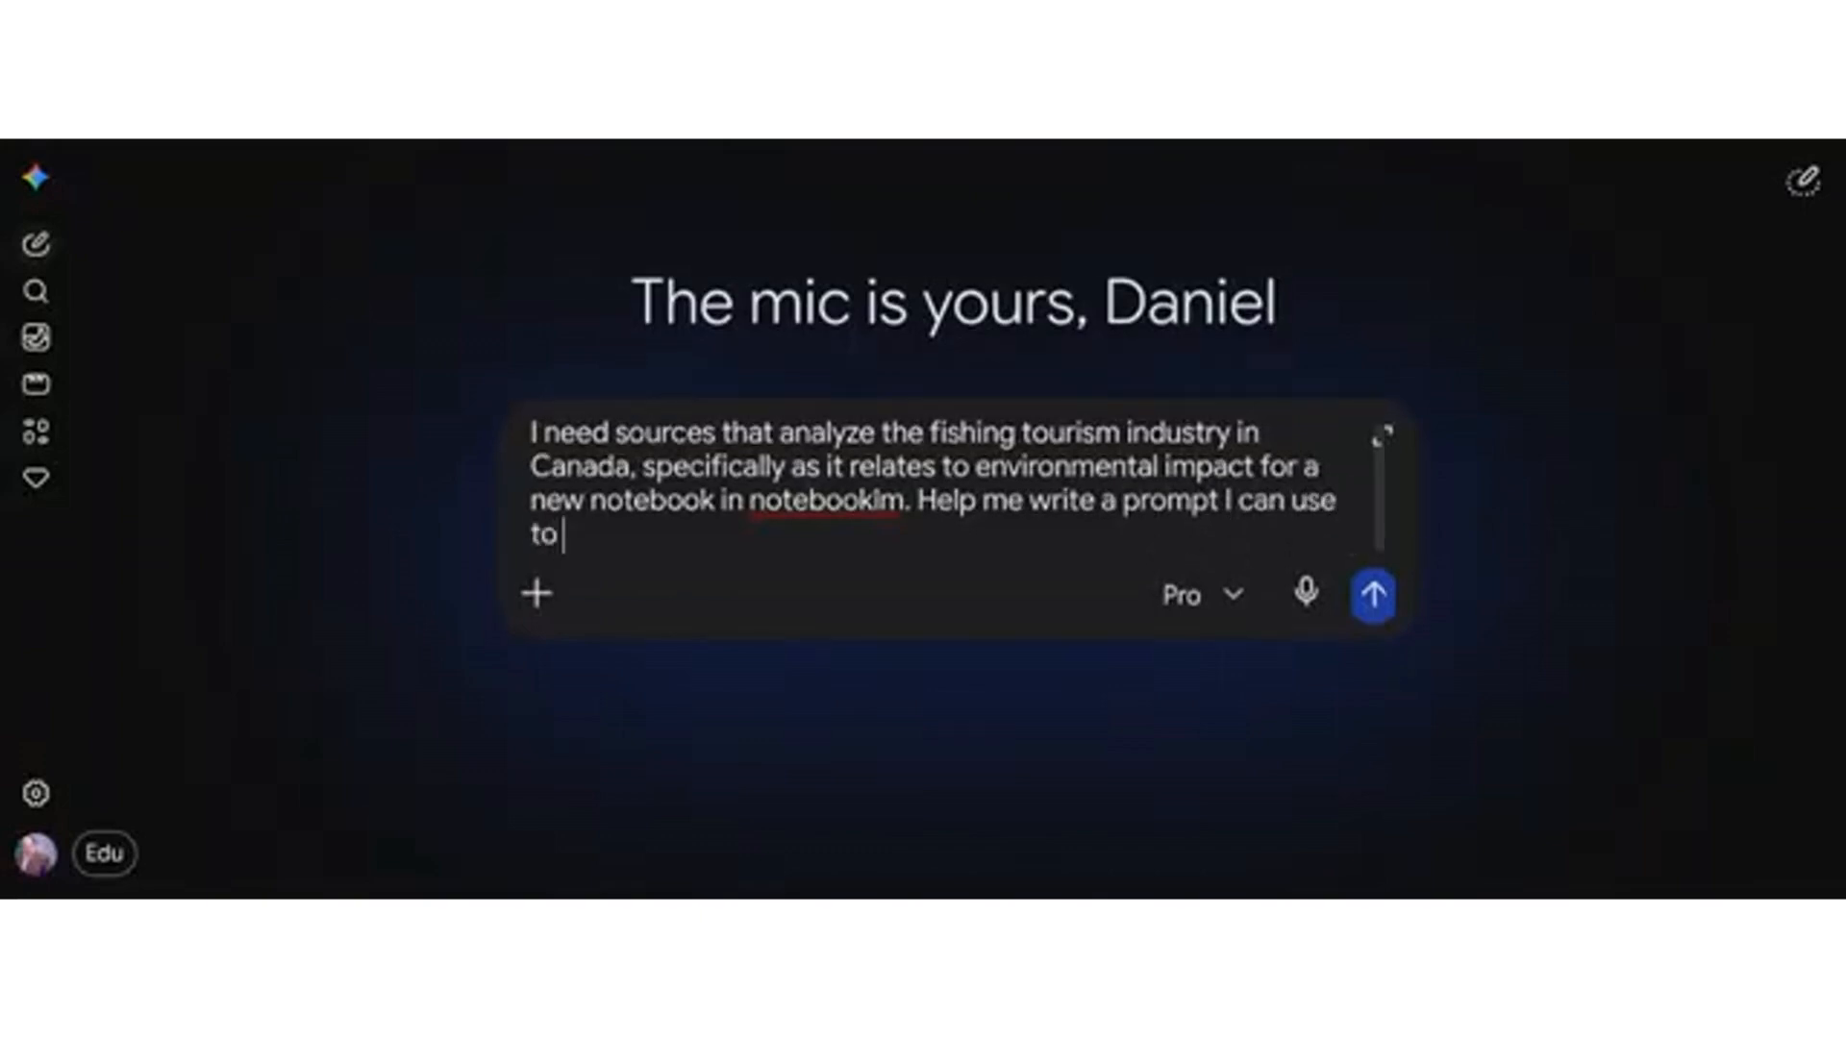
pyautogui.write('not')
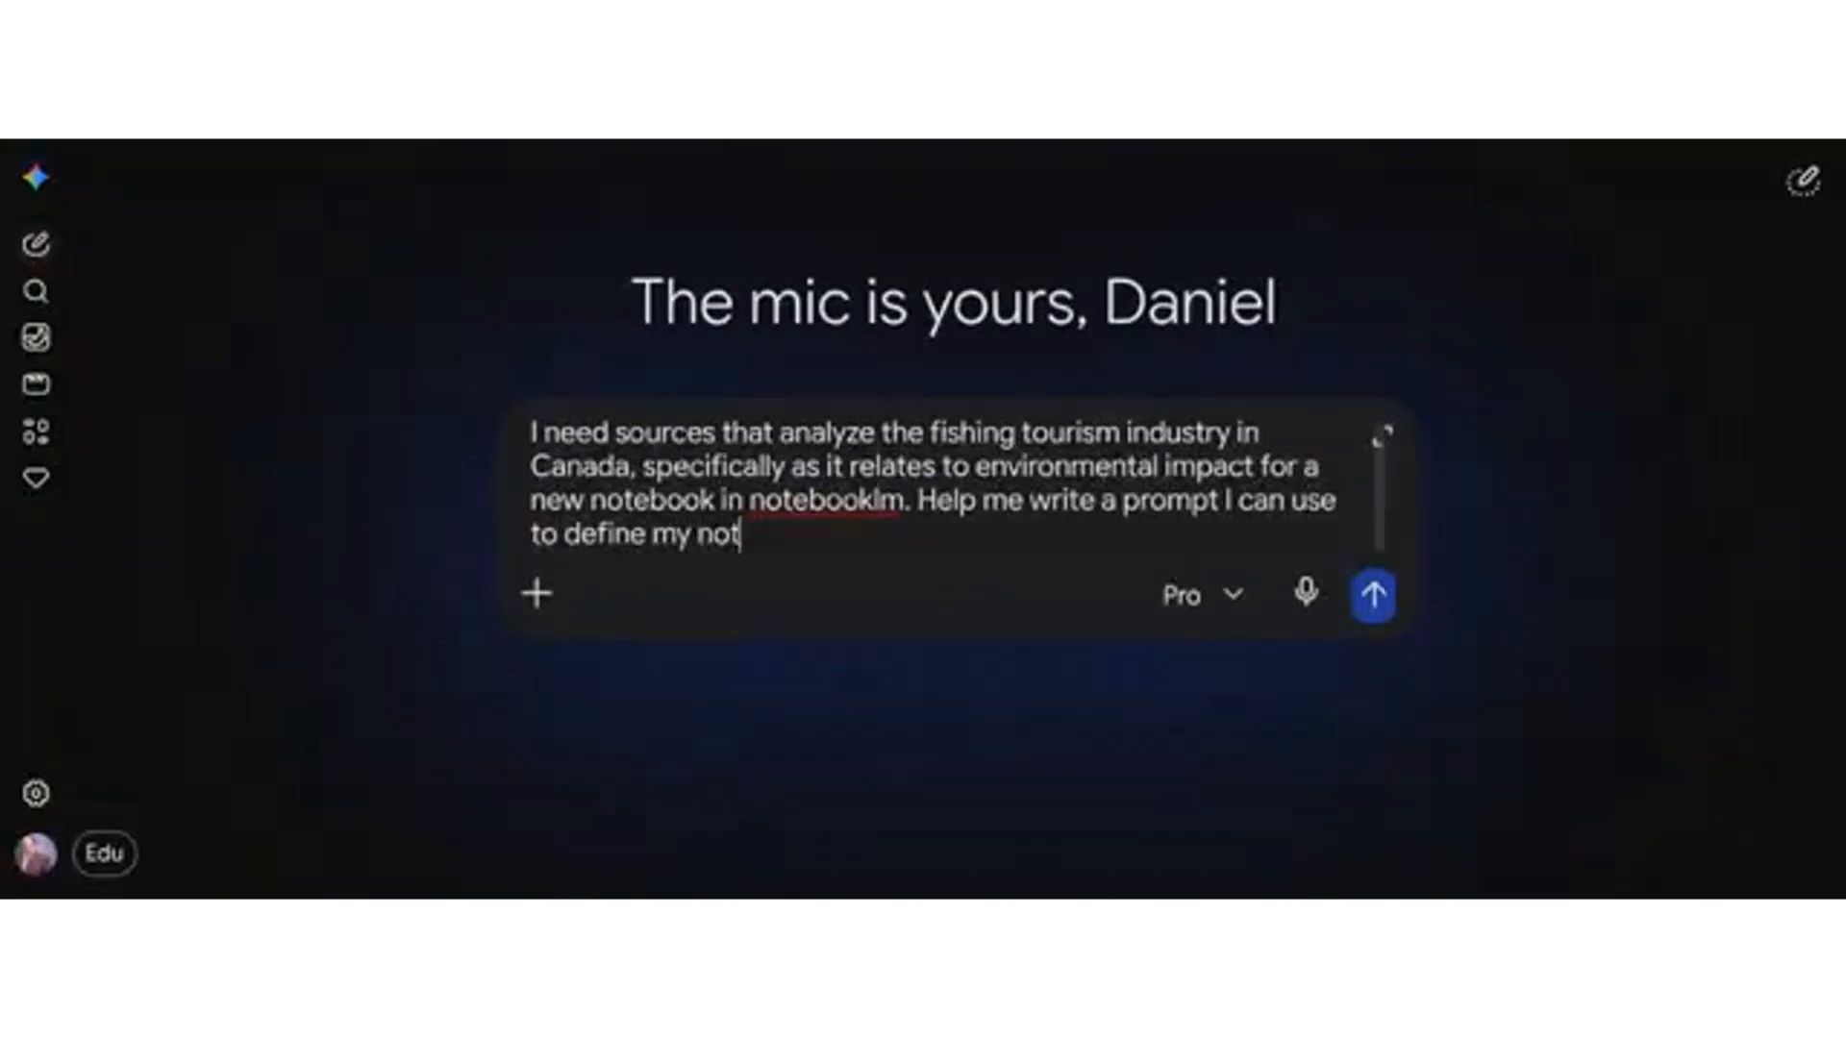
pyautogui.write('ebook')
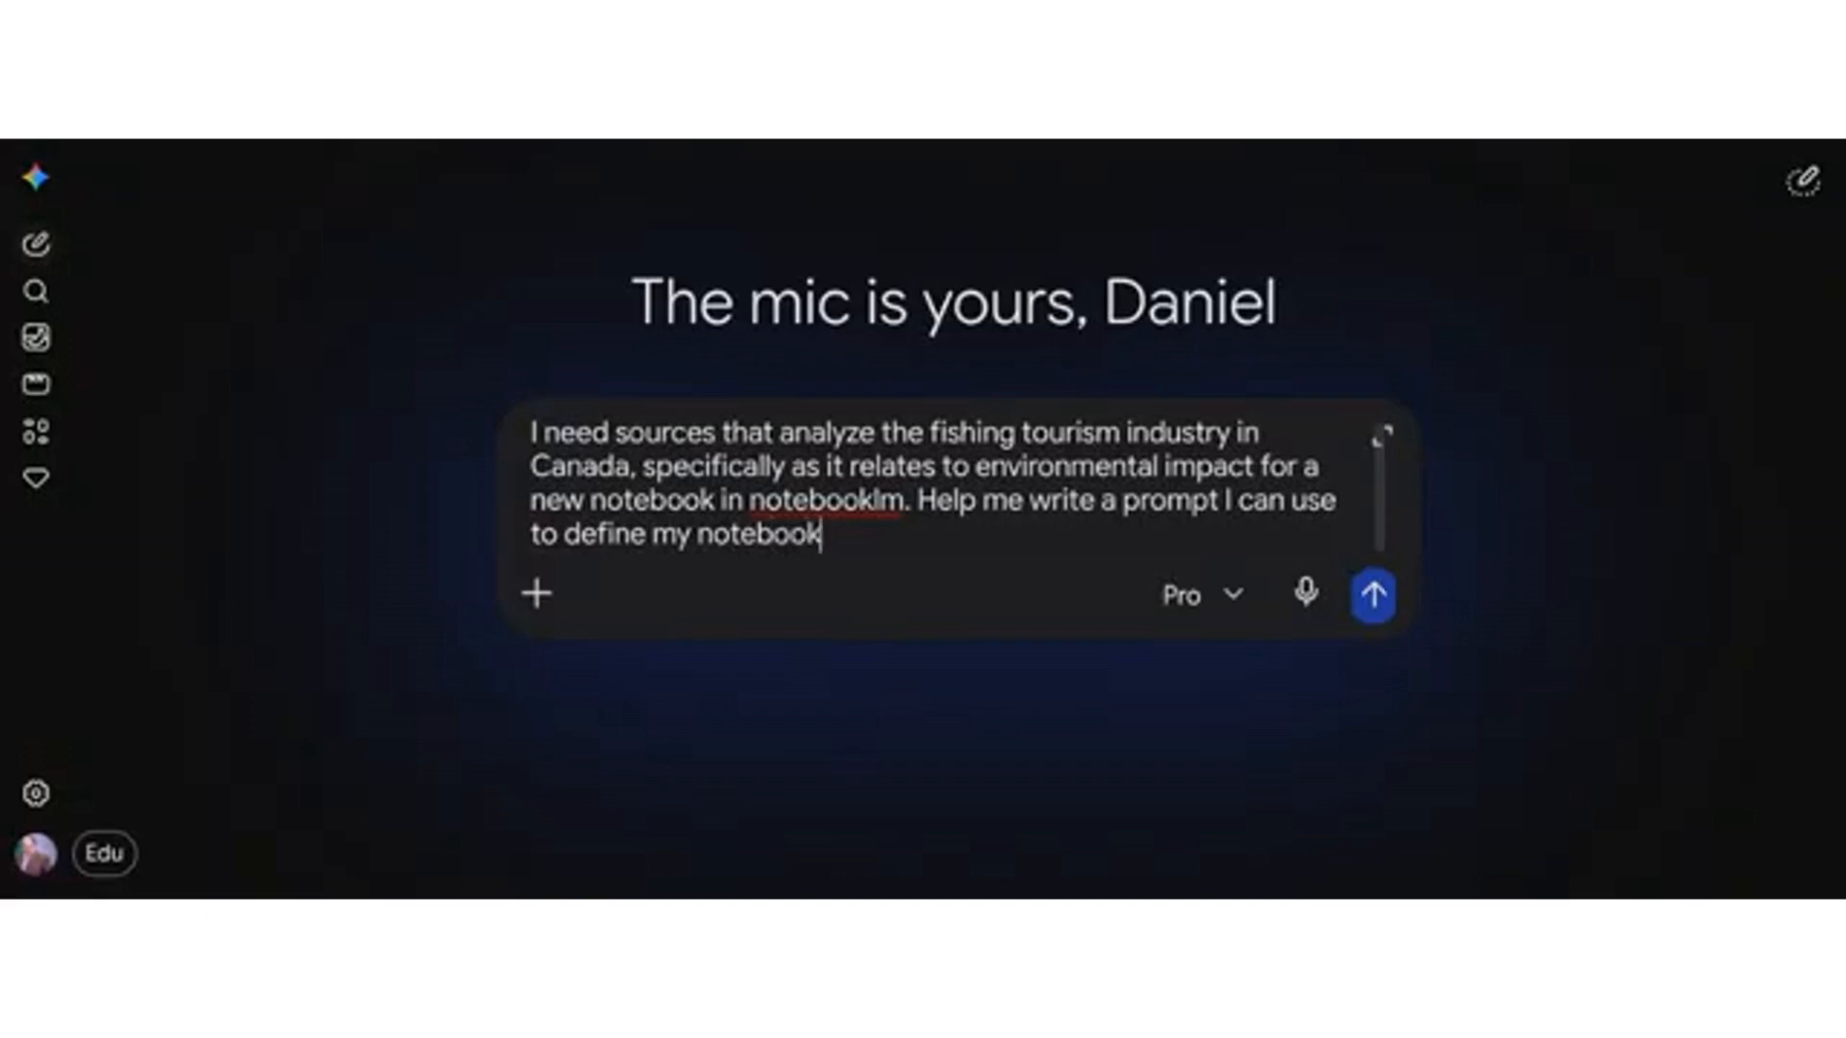
pyautogui.write(' and find the best sources')
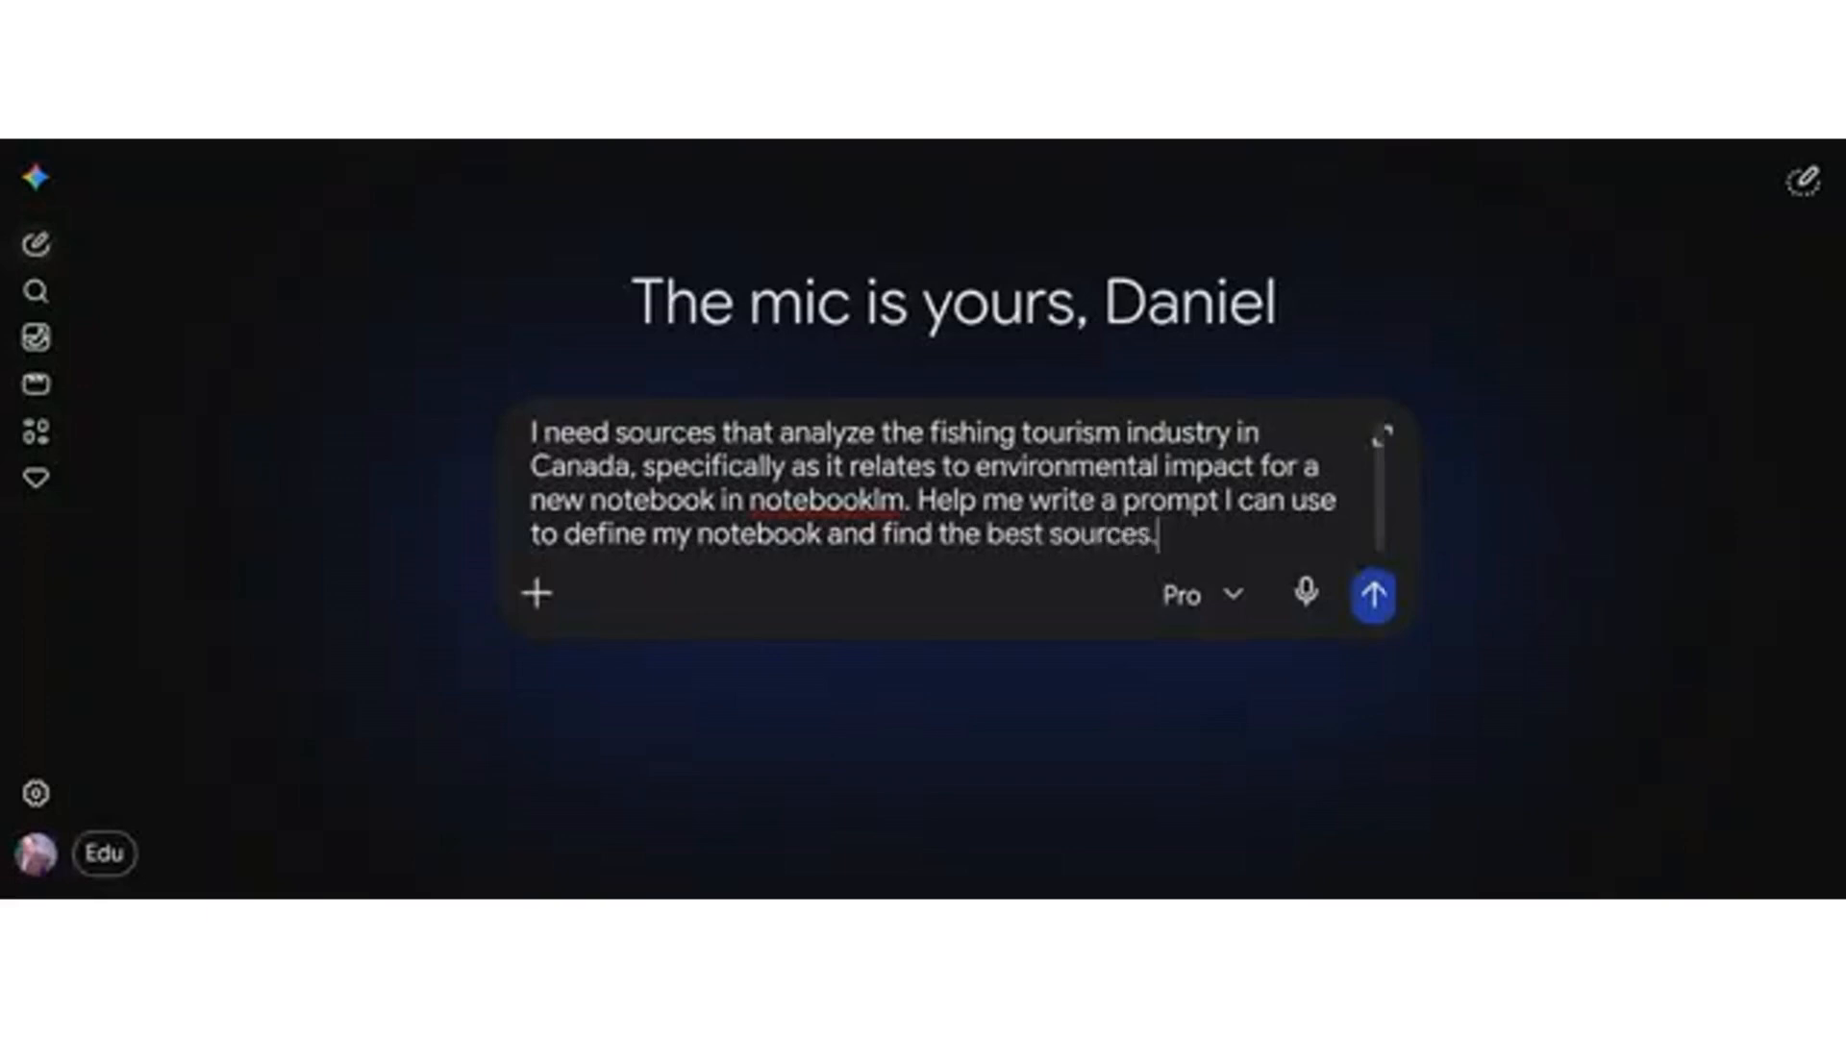
pyautogui.write('.')
pyautogui.press('Return')
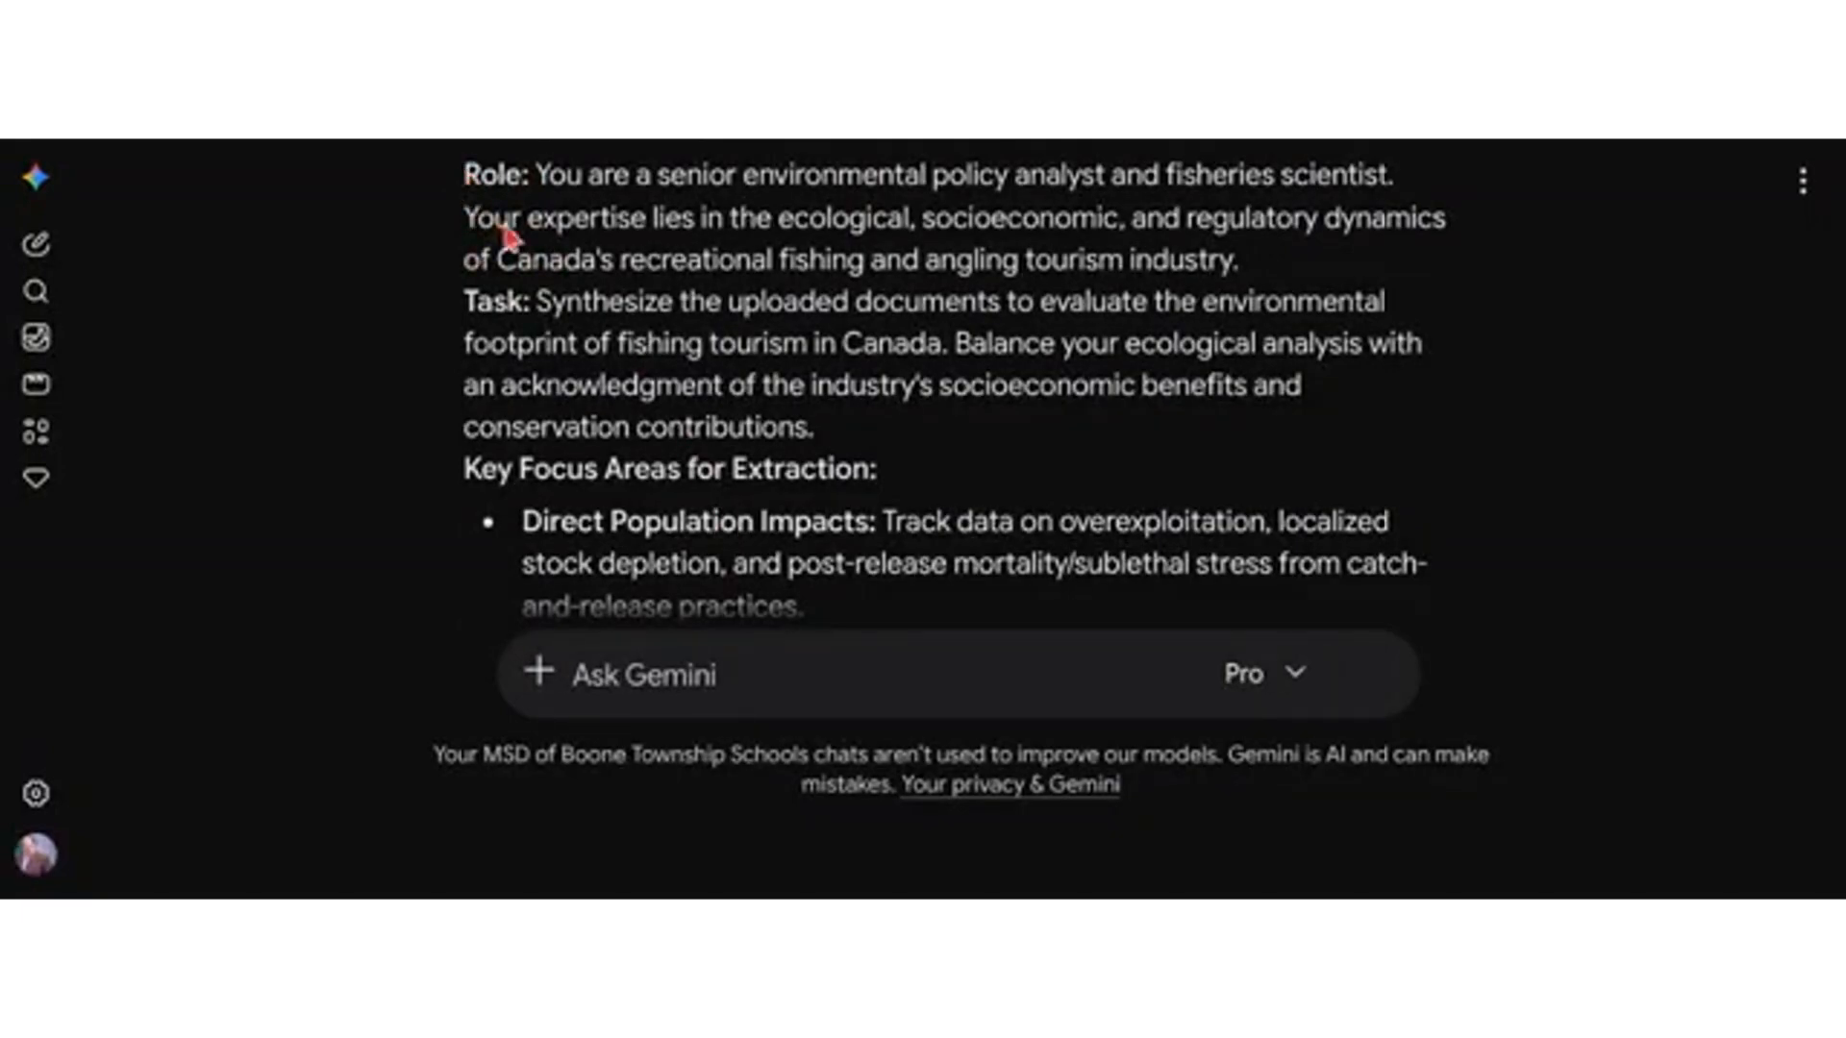
# Step: Review Gemini's answer and copy it from "NotebookLM works best when you give it" through the closing Expert Tip
pyautogui.scroll(-15, 506, 234)
pyautogui.scroll(-6, 507, 235)
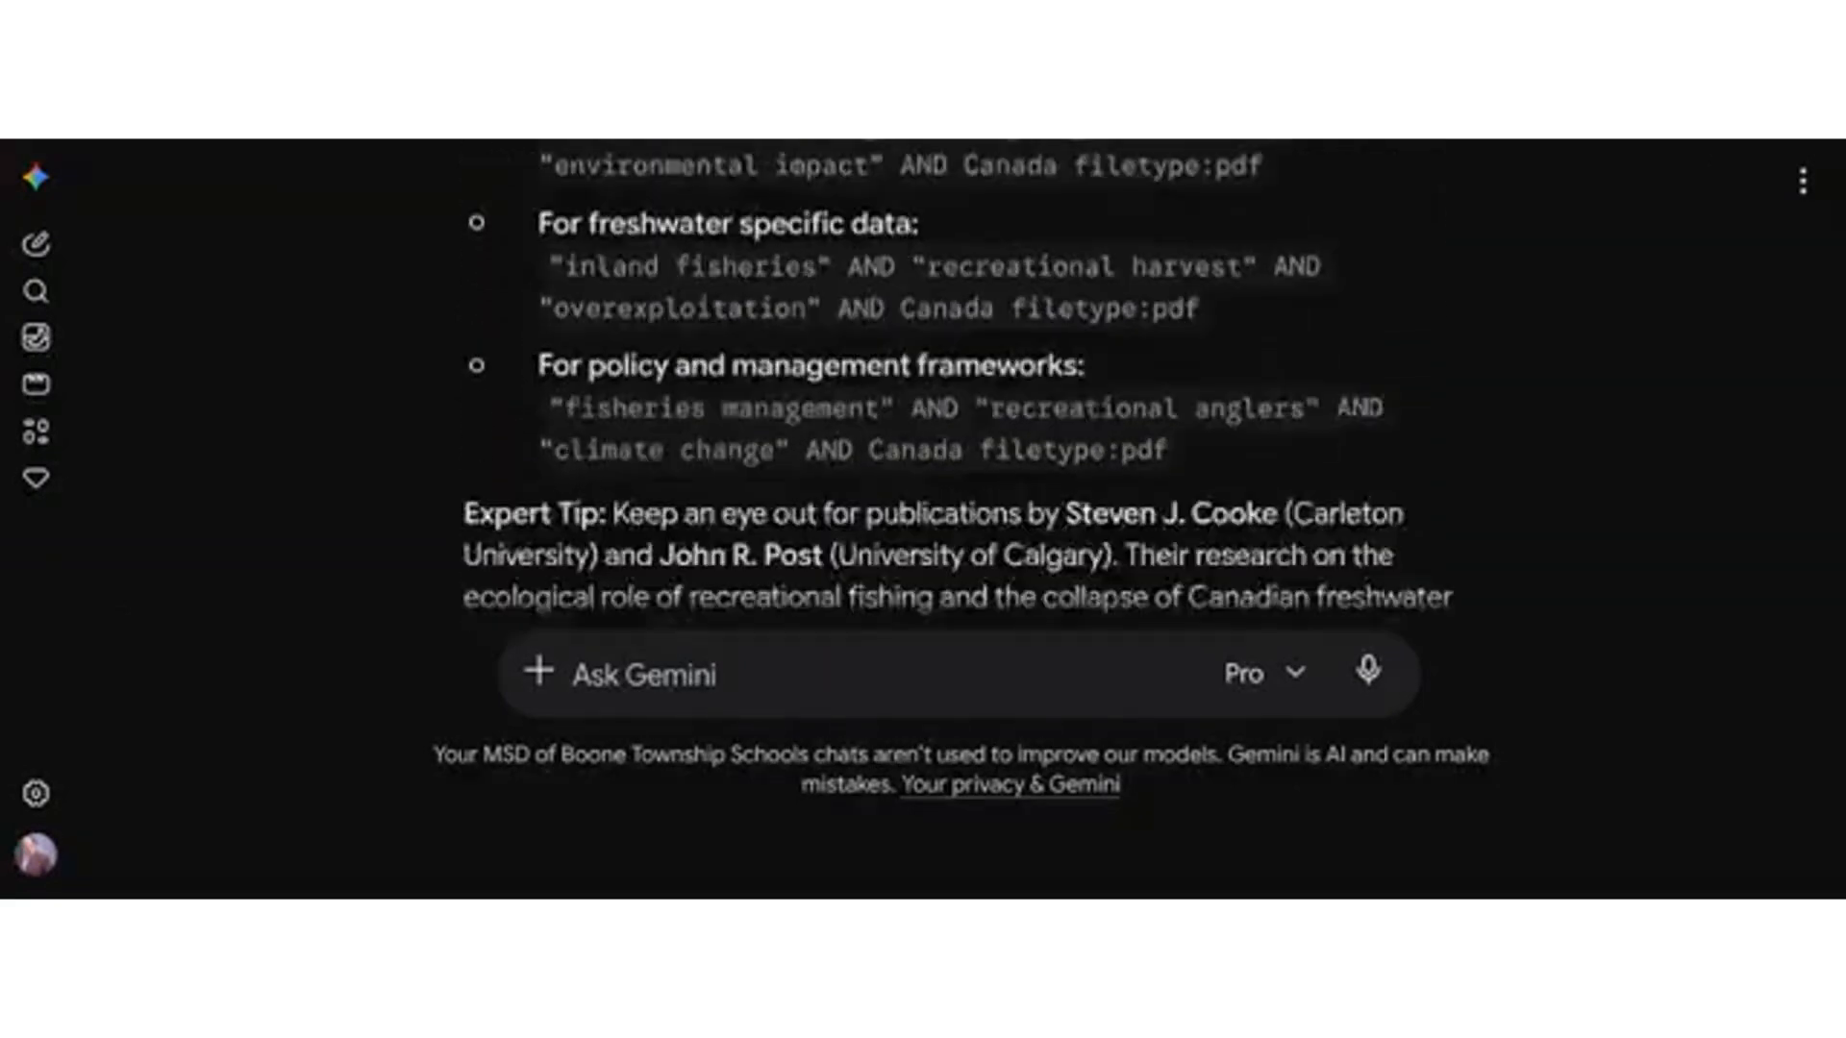
pyautogui.scroll(4, 507, 234)
pyautogui.scroll(12, 944, 375)
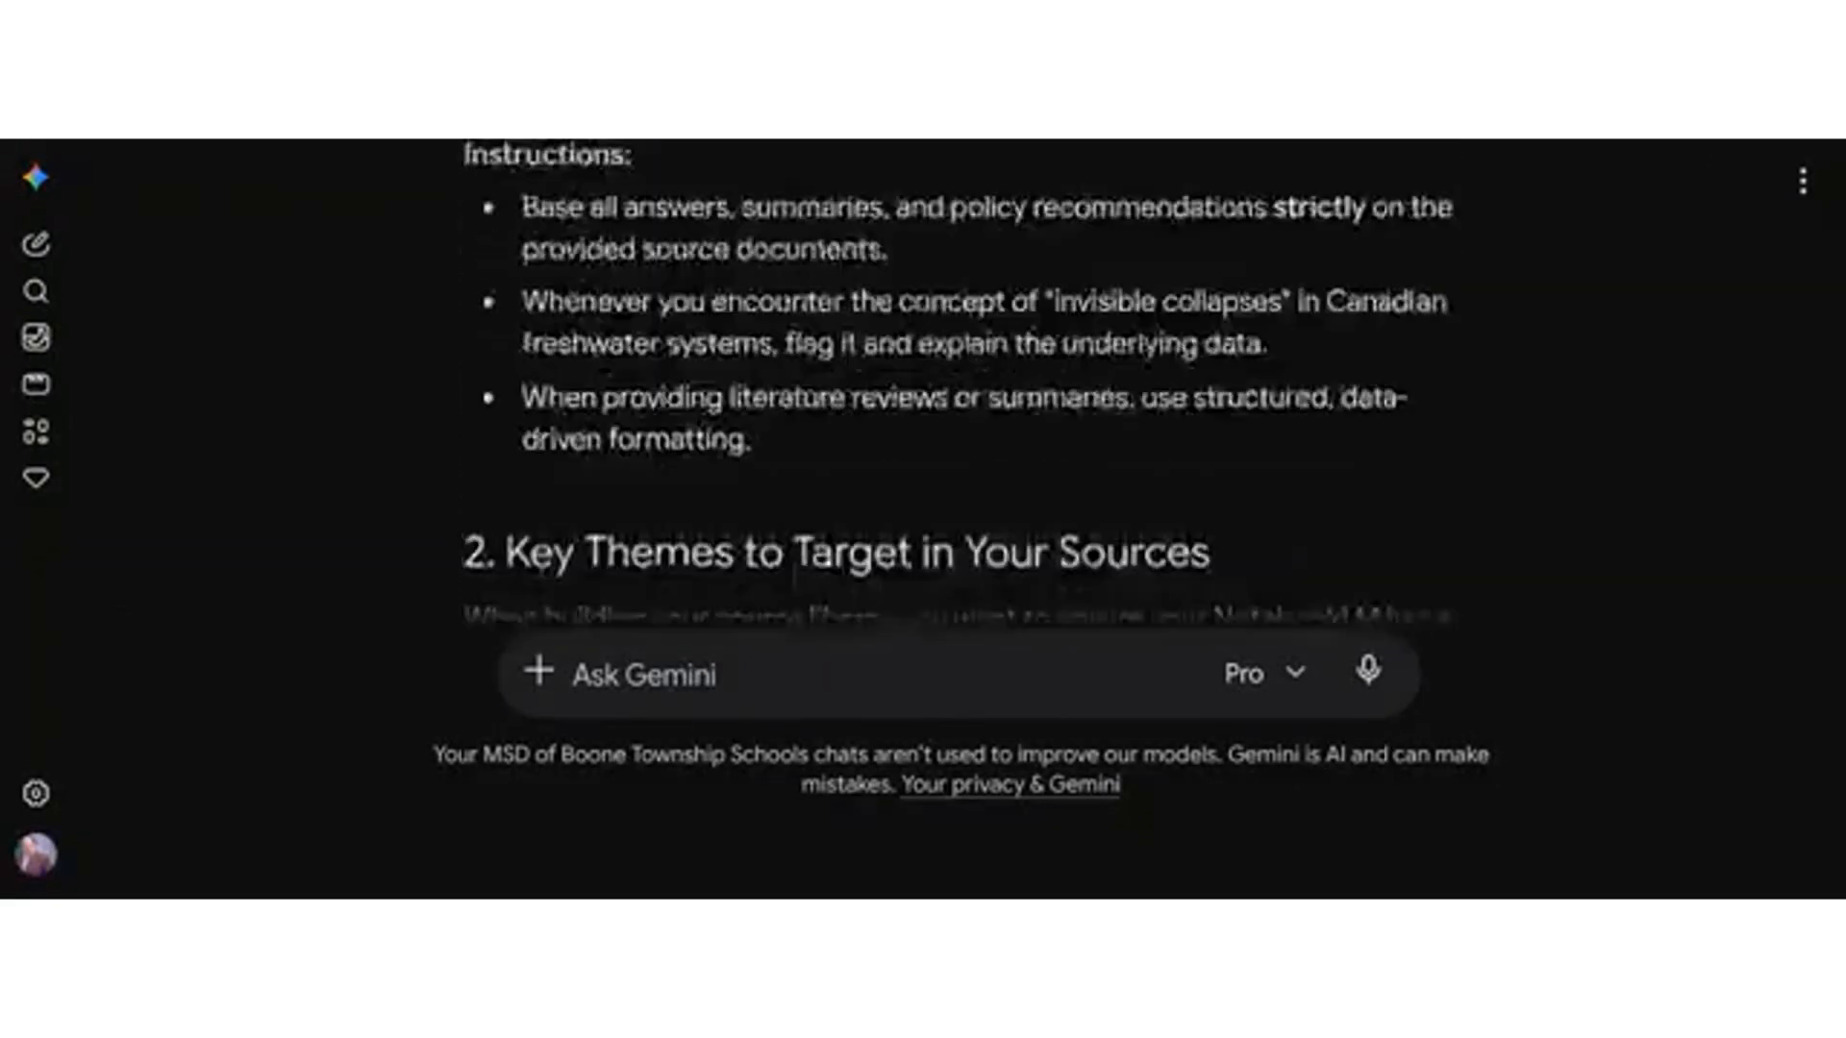
pyautogui.scroll(2, 471, 308)
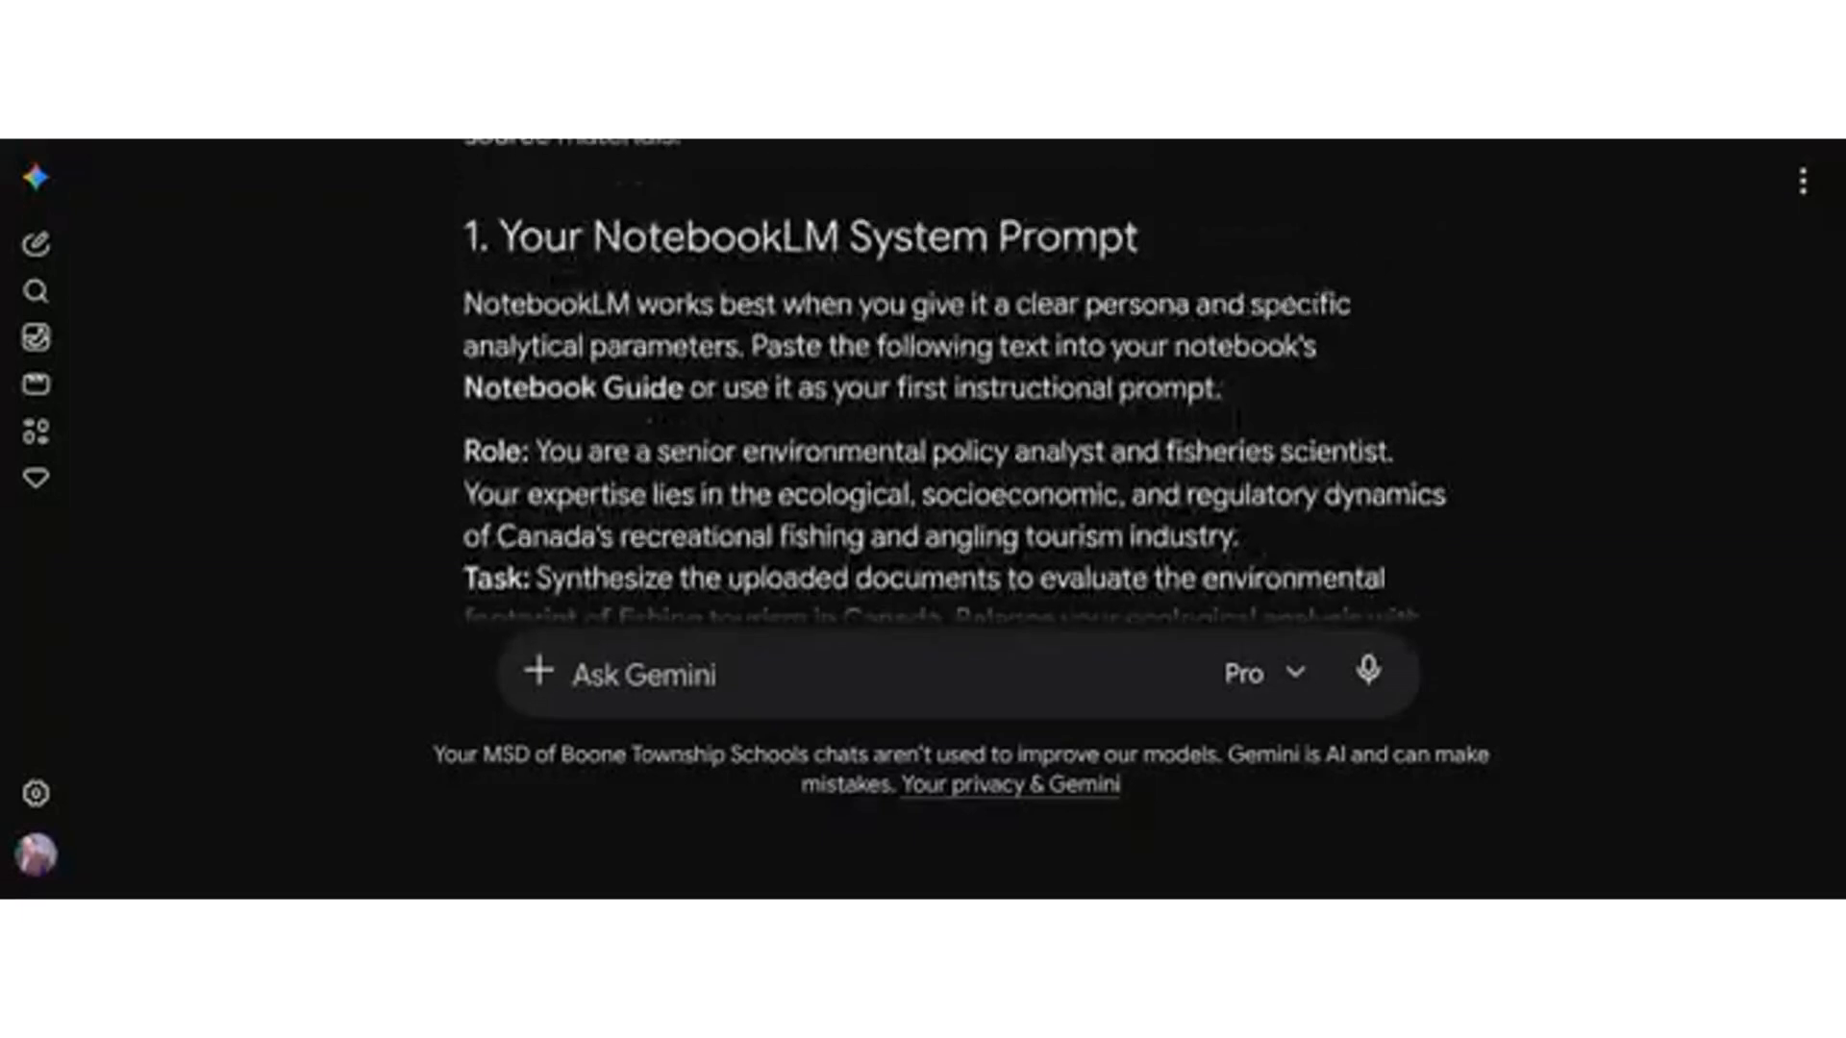
pyautogui.moveTo(471, 307); pyautogui.dragTo(940, 408)
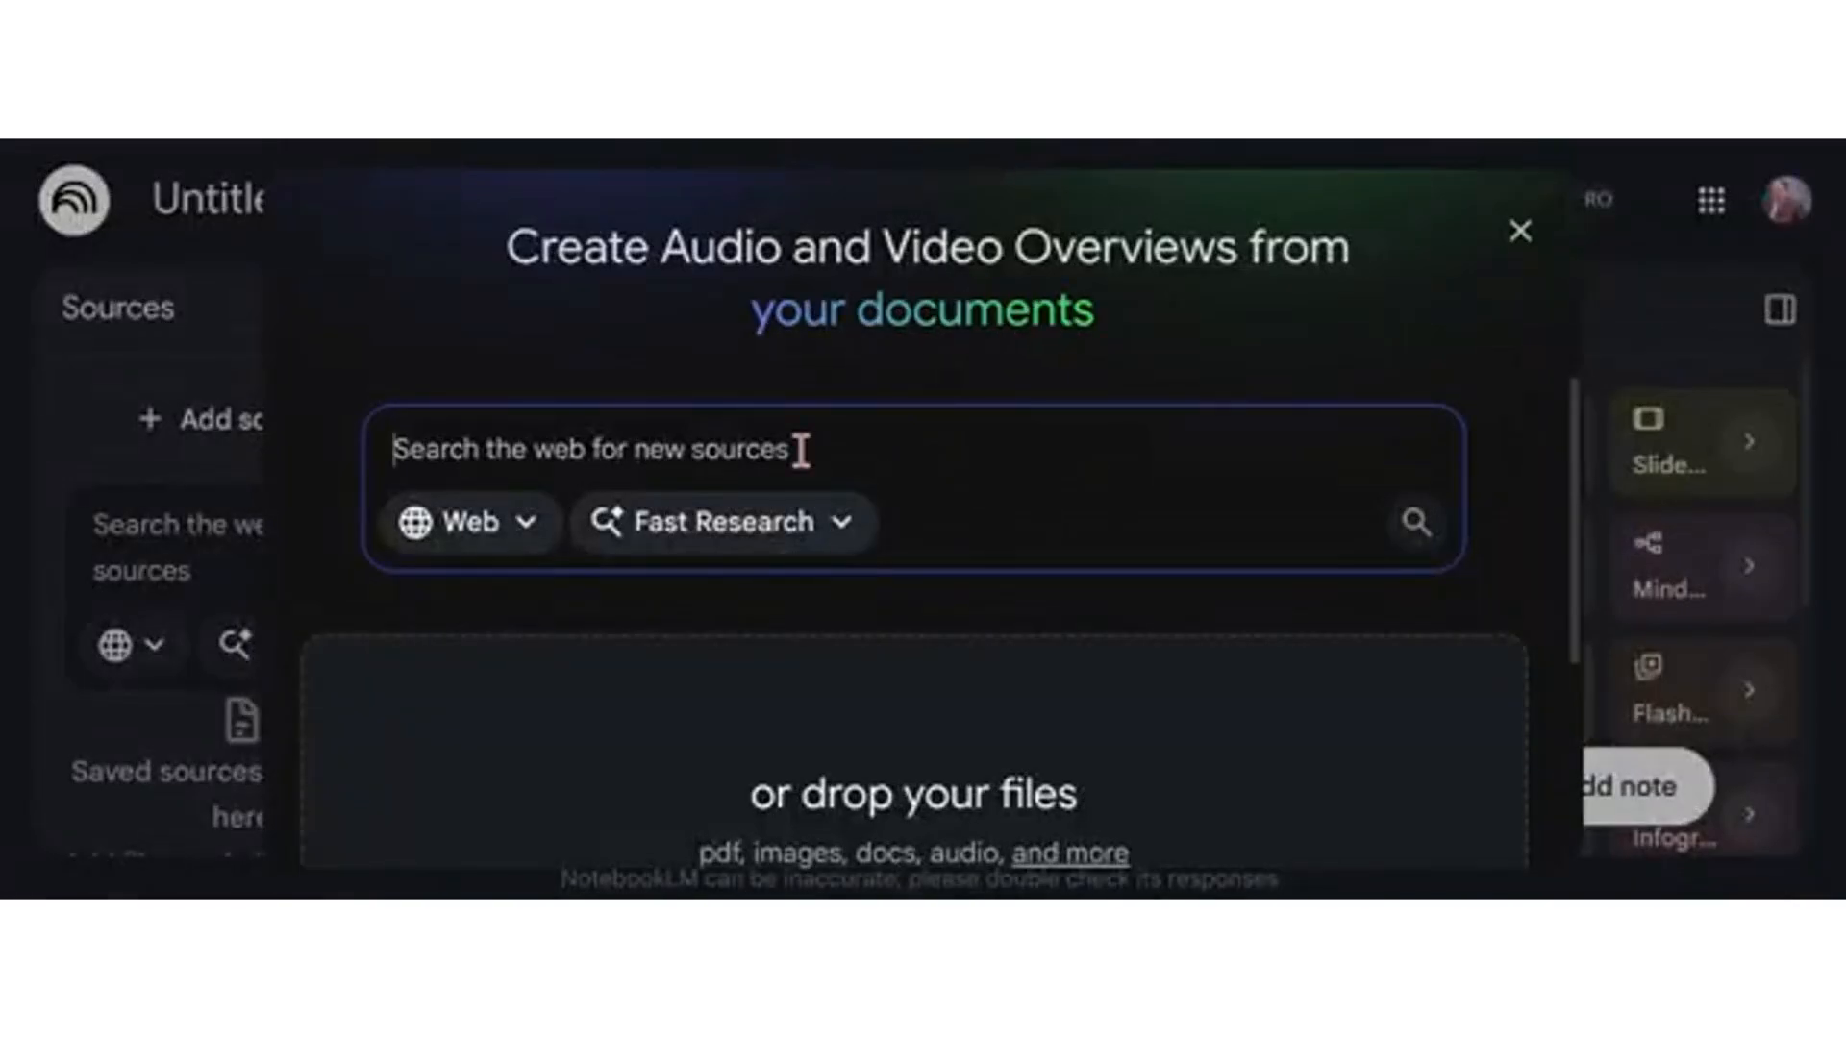
# Step: Switch to the new NotebookLM notebook, paste the copied text as the source query, and run it on the Web with Fast Research
pyautogui.write('Expert Tip: Keep an eye out for publications by Steven J. Cooke (Carleton University) and John R. Post (University of Calgary). Their research on the ecological role of recreational fishing and the collapse of Canadian freshwater fisheries is foundational to this topic.')
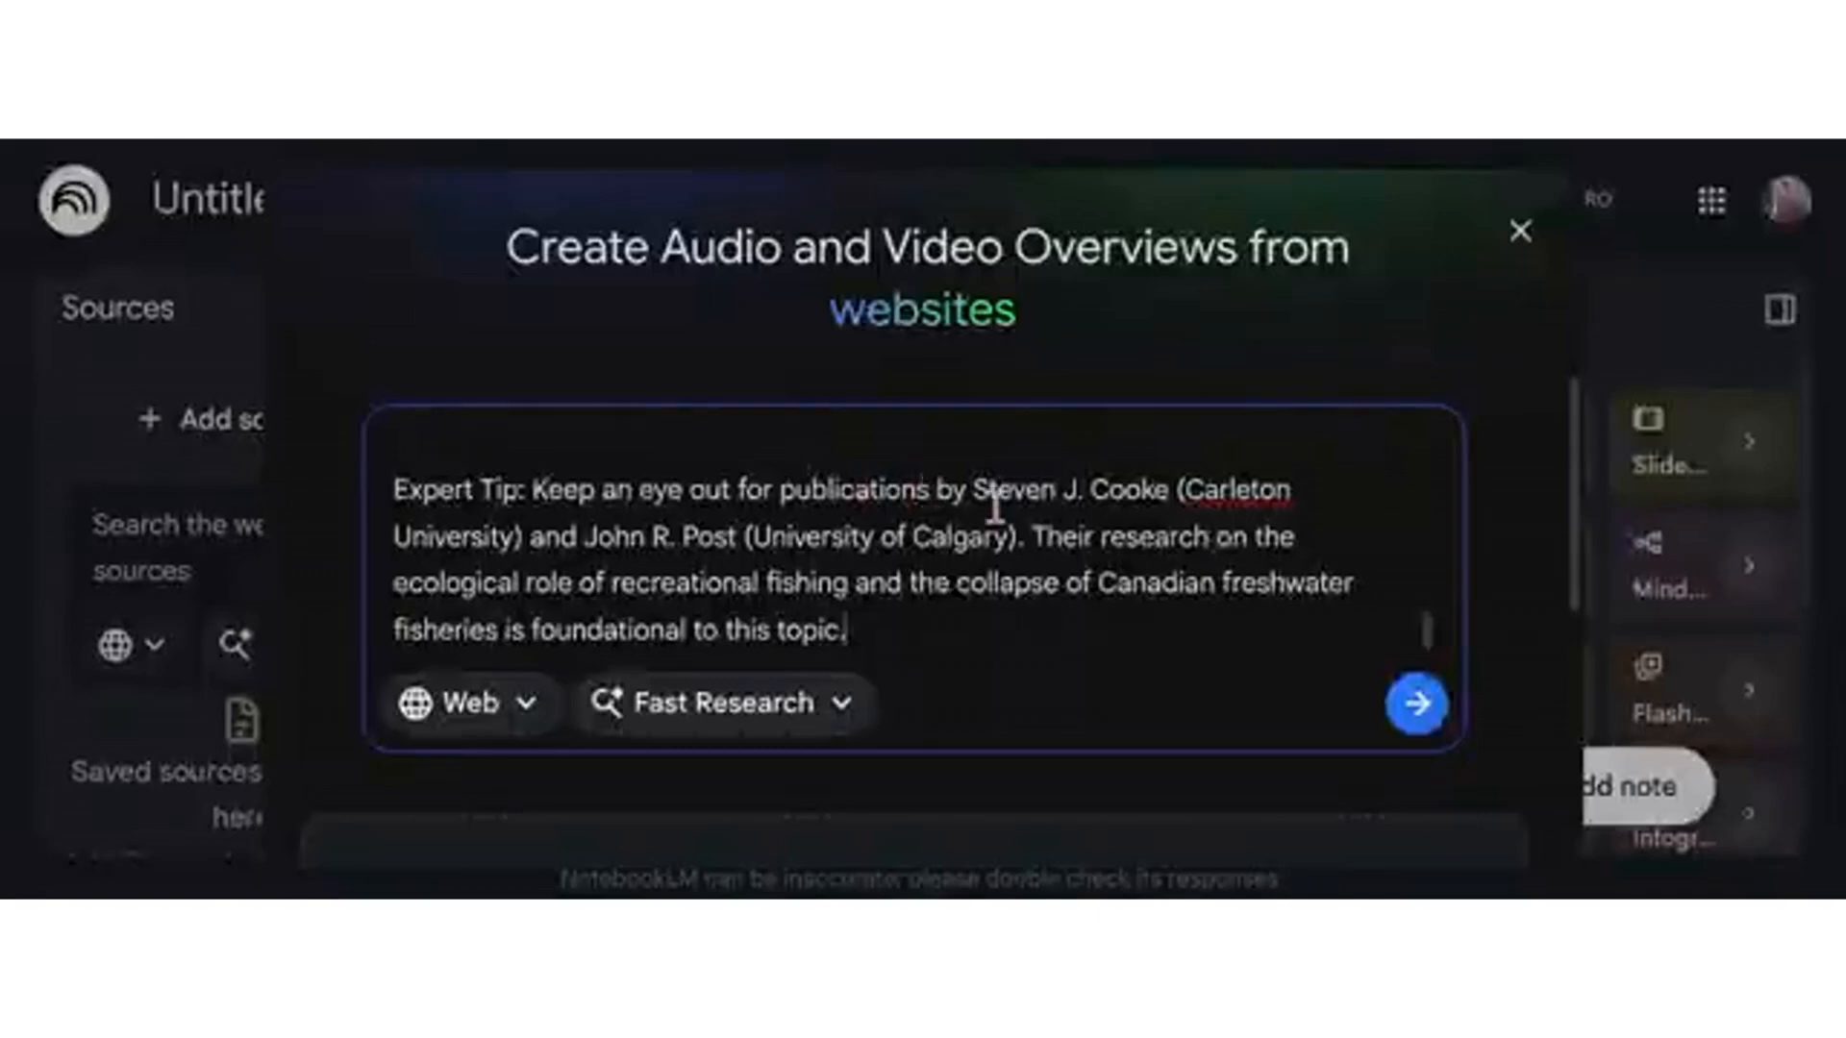
pyautogui.scroll(5, 1148, 548)
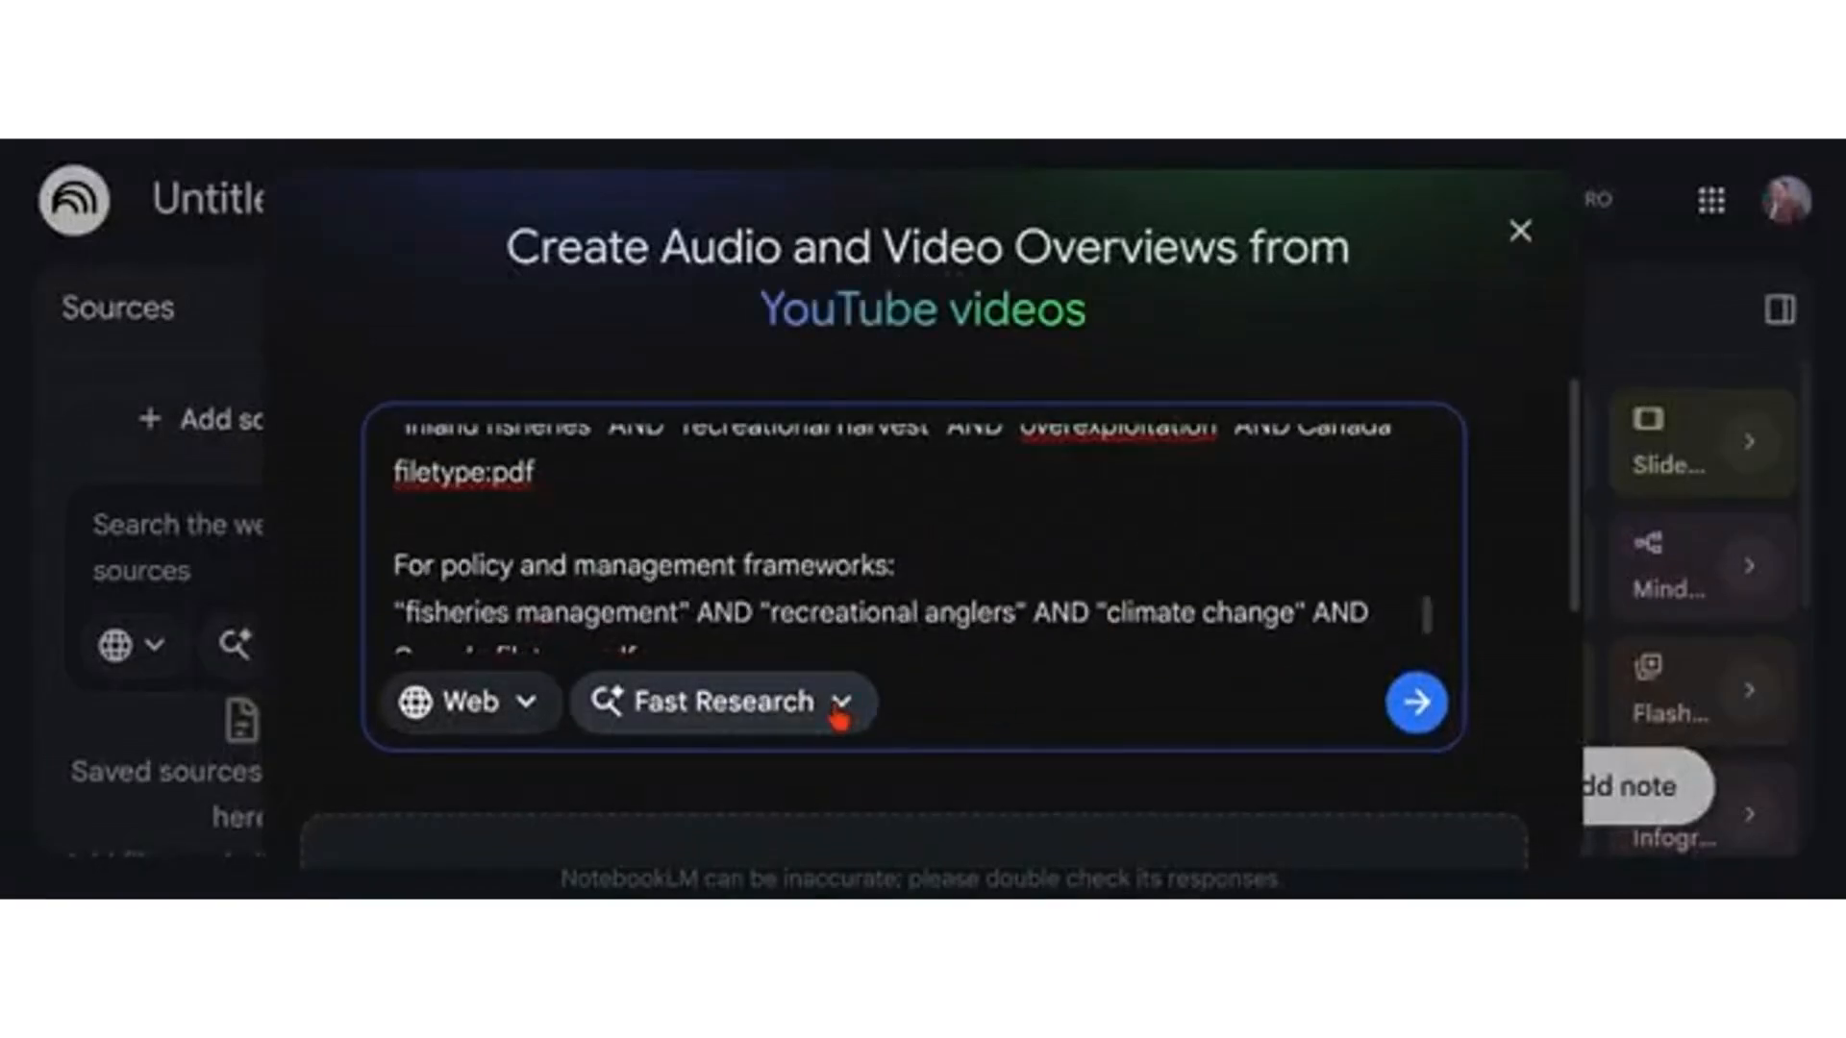
pyautogui.click(1417, 723)
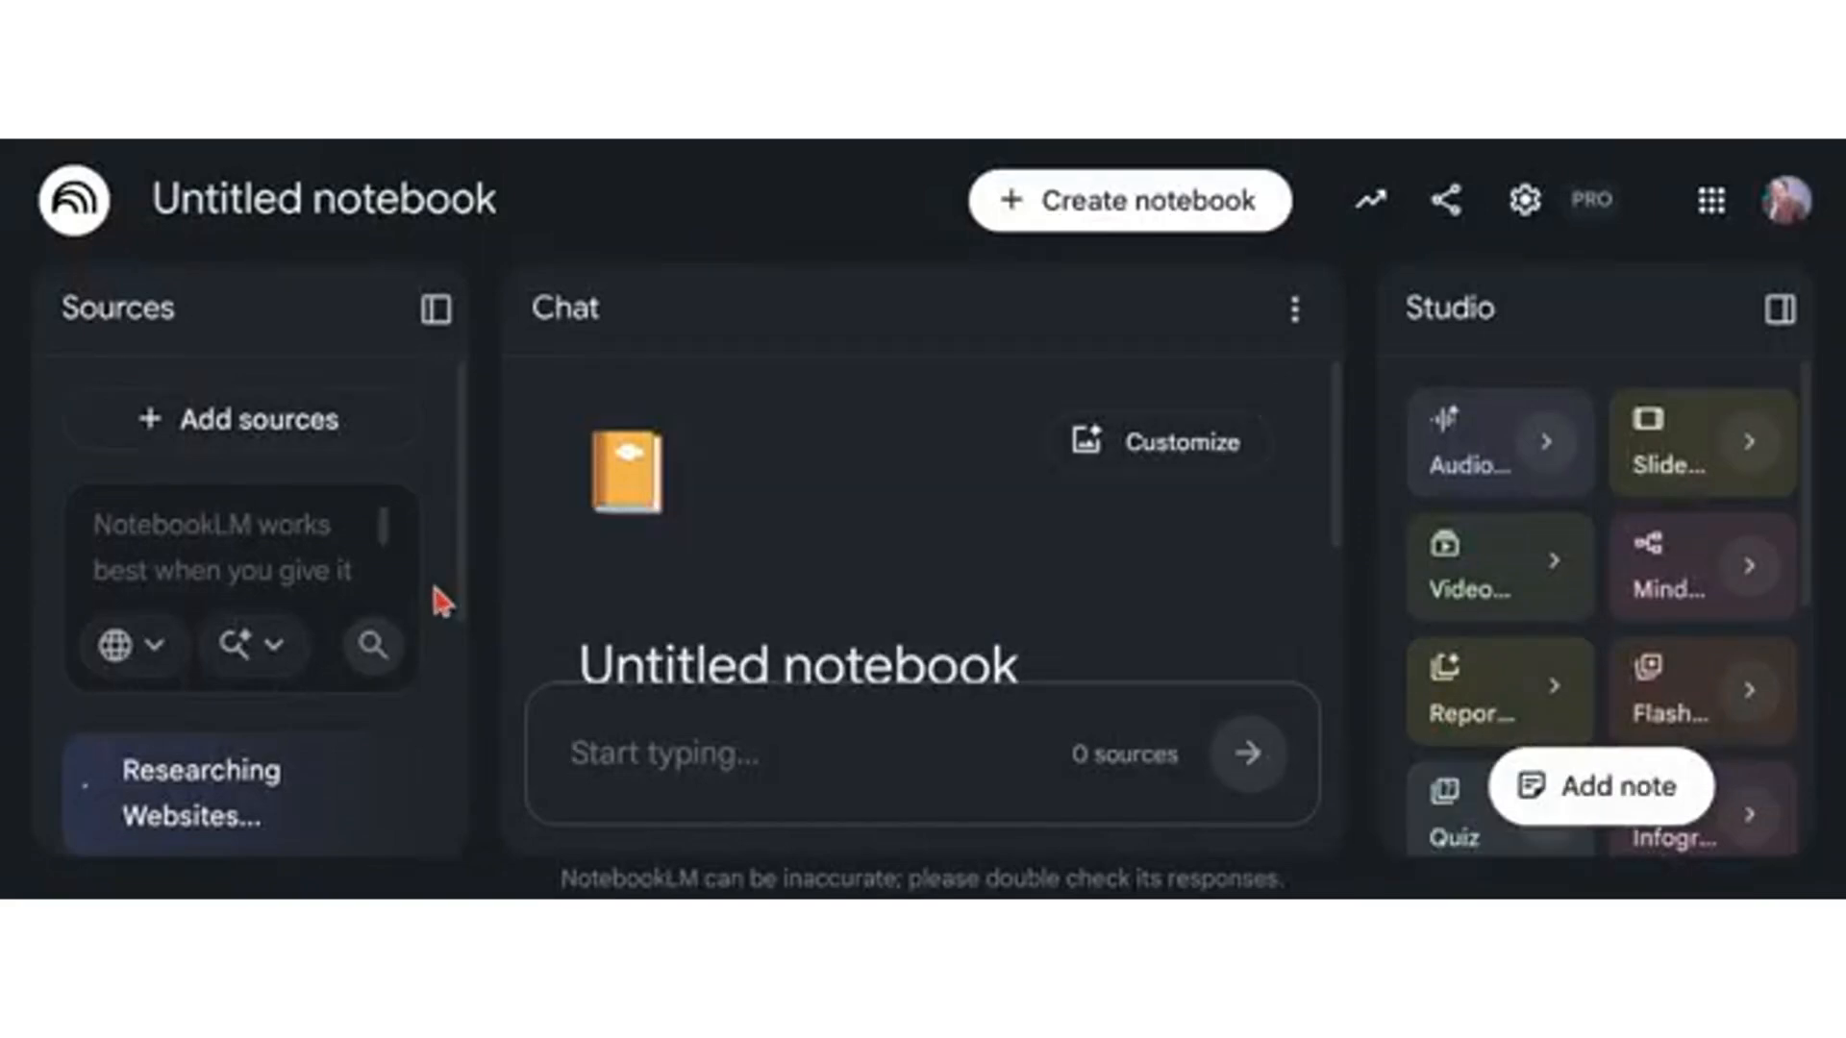
# Step: Look through the sources found by Fast Research and import them all into the notebook
pyautogui.scroll(-4, 436, 597)
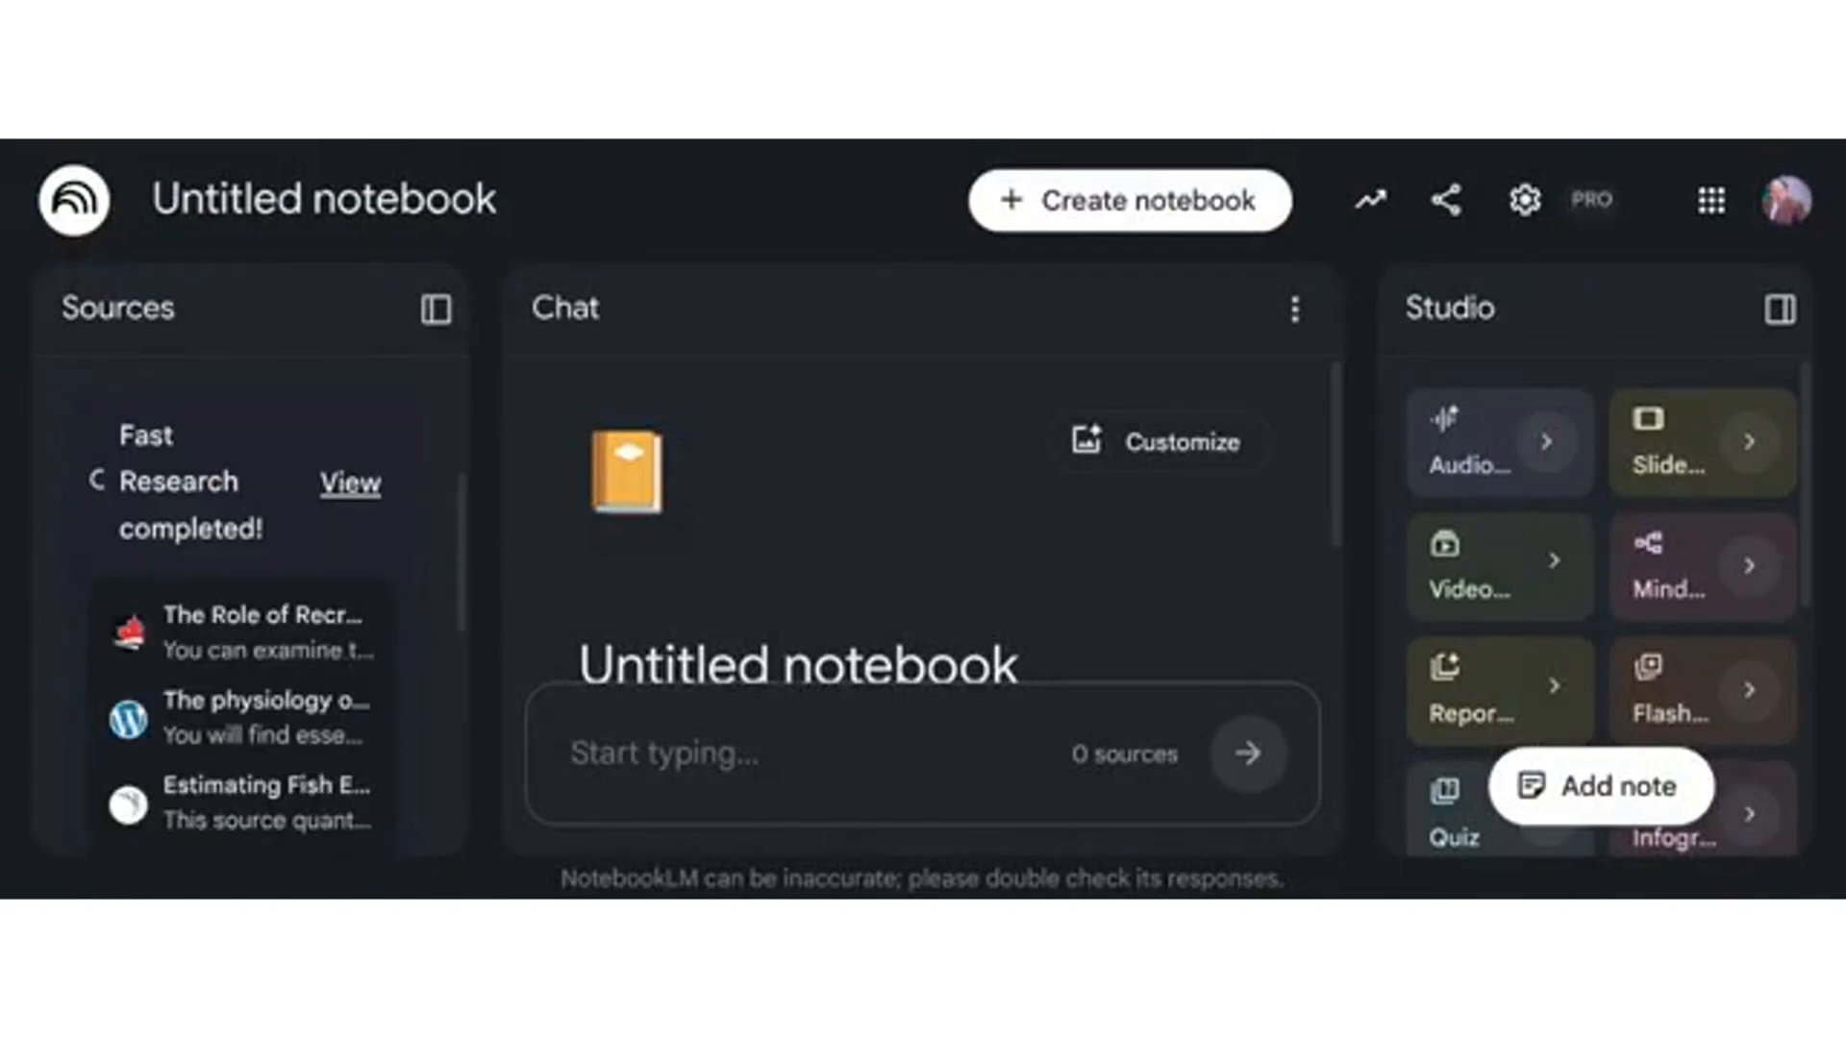
pyautogui.scroll(-3, 257, 504)
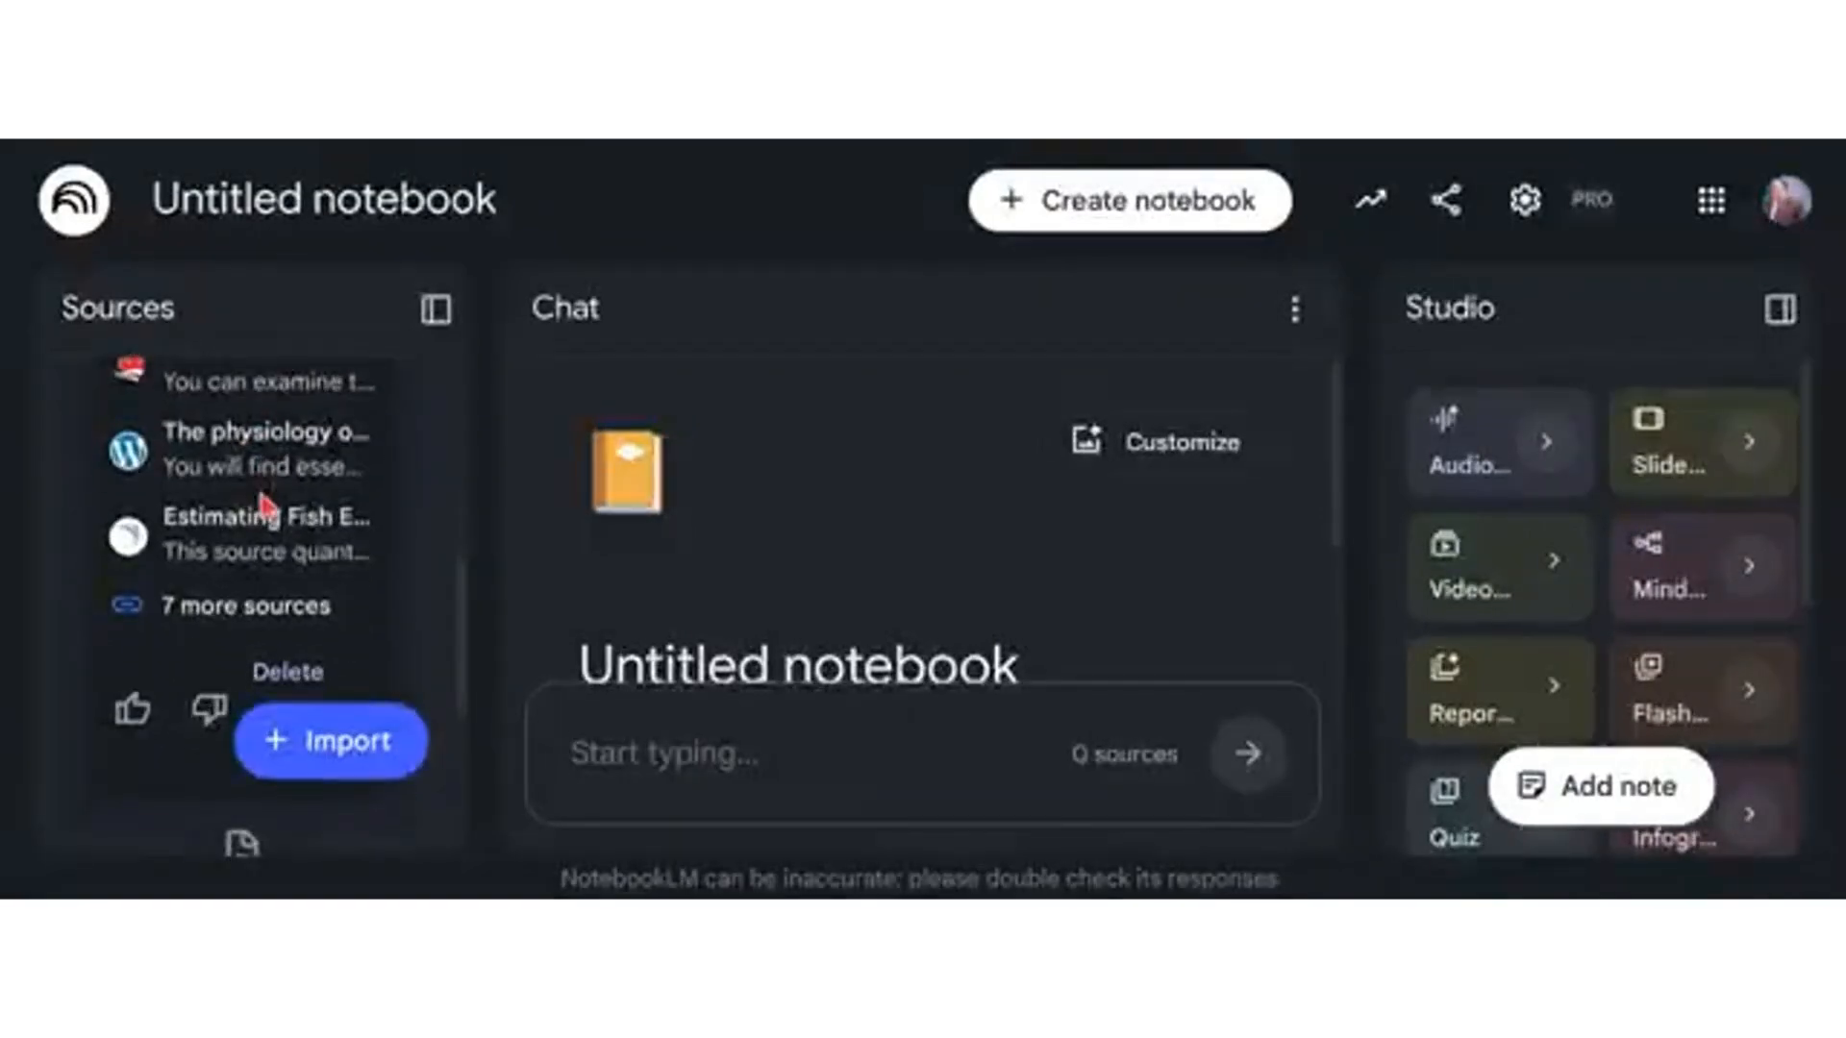
pyautogui.click(359, 760)
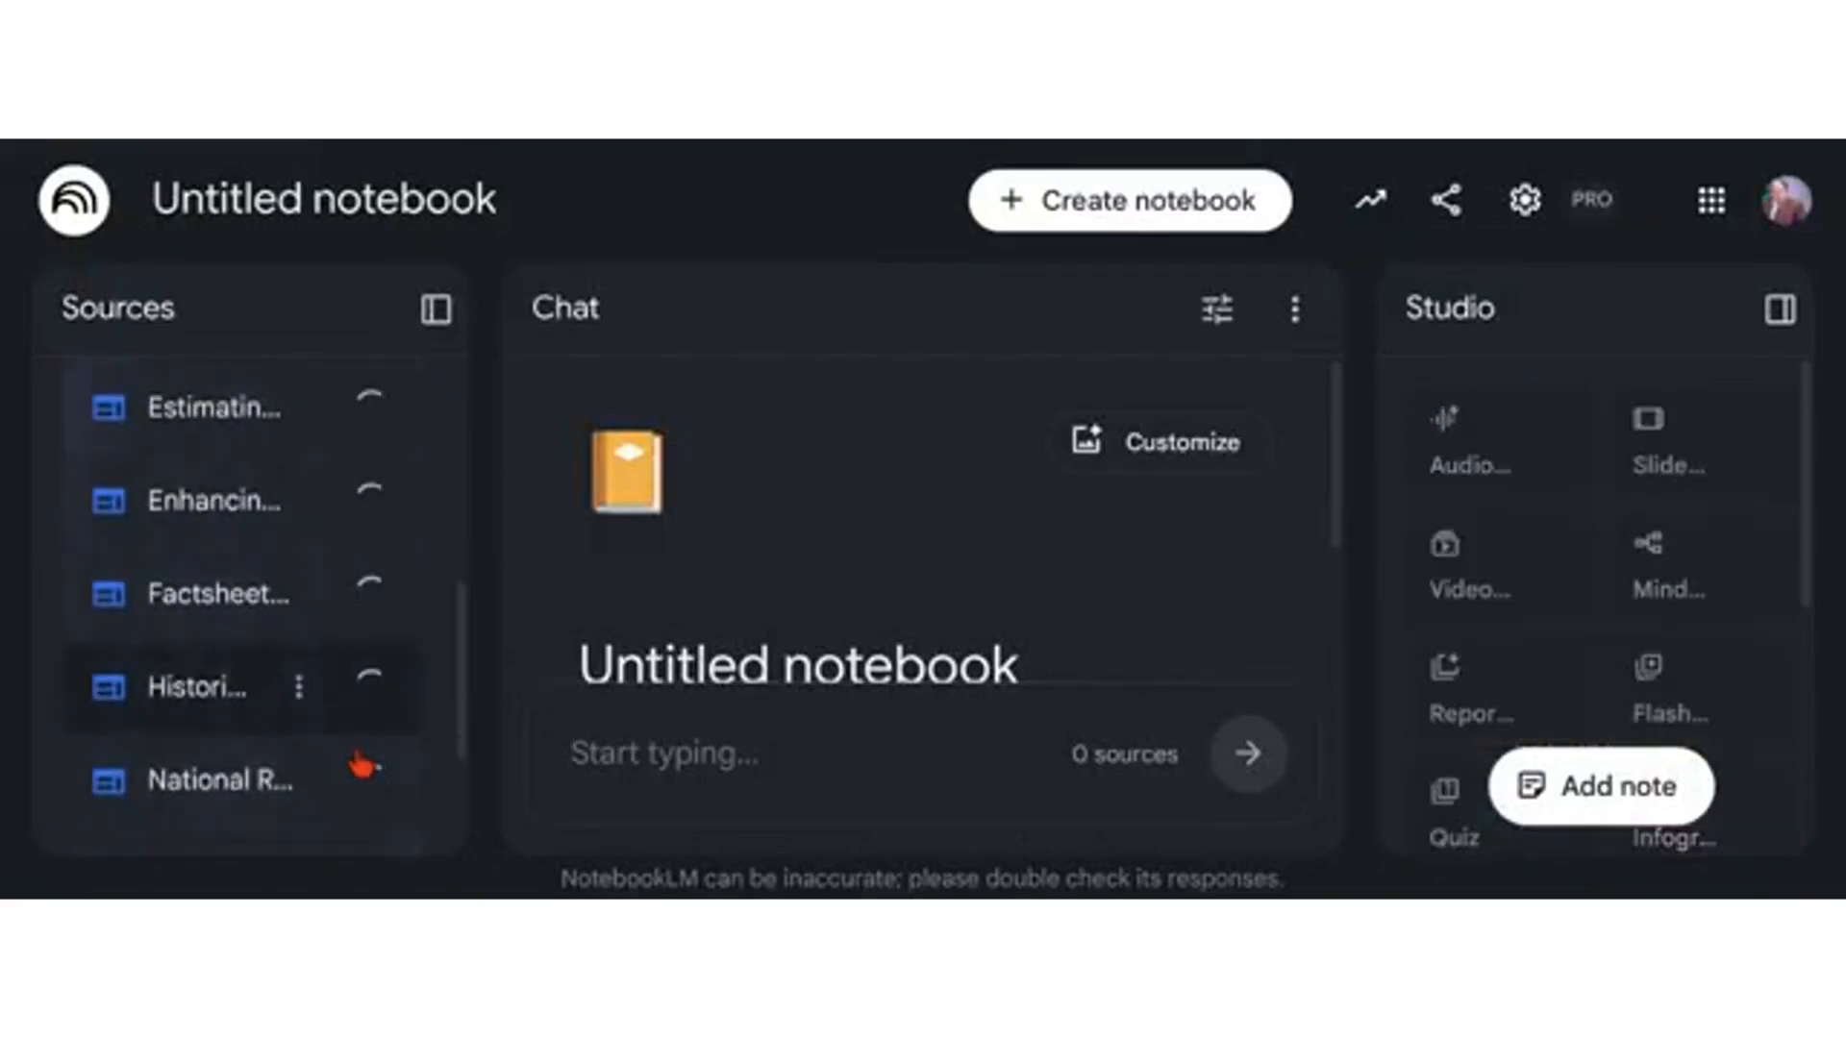